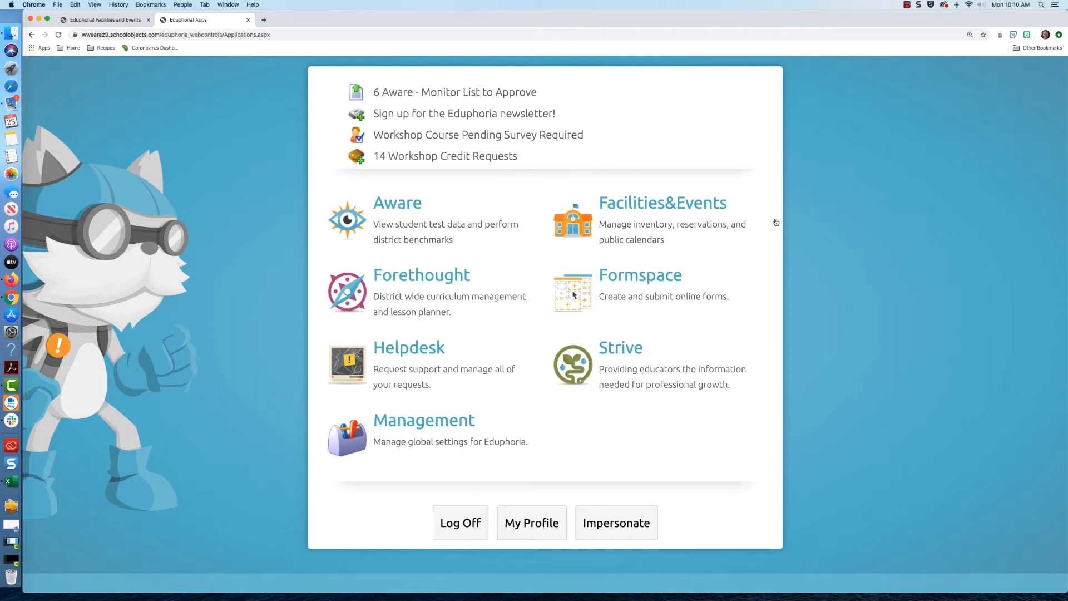
- Launch Facilities&Events from the Eduphoria Apps portal
left_click(693, 219)
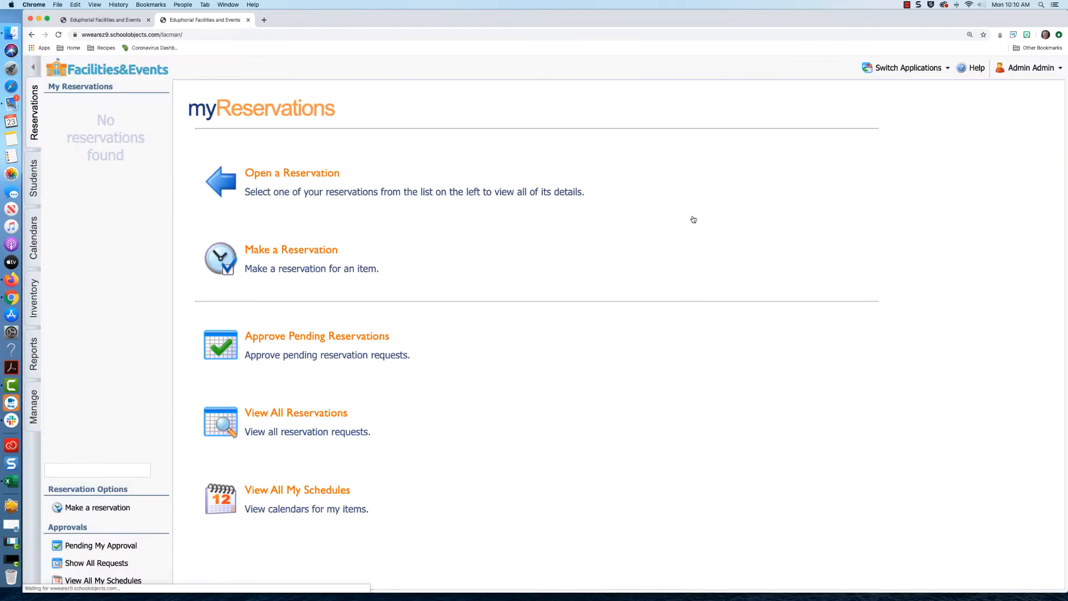
- In Inventory, pick Technology Center from the buildings list to list its rooms
left_click(693, 219)
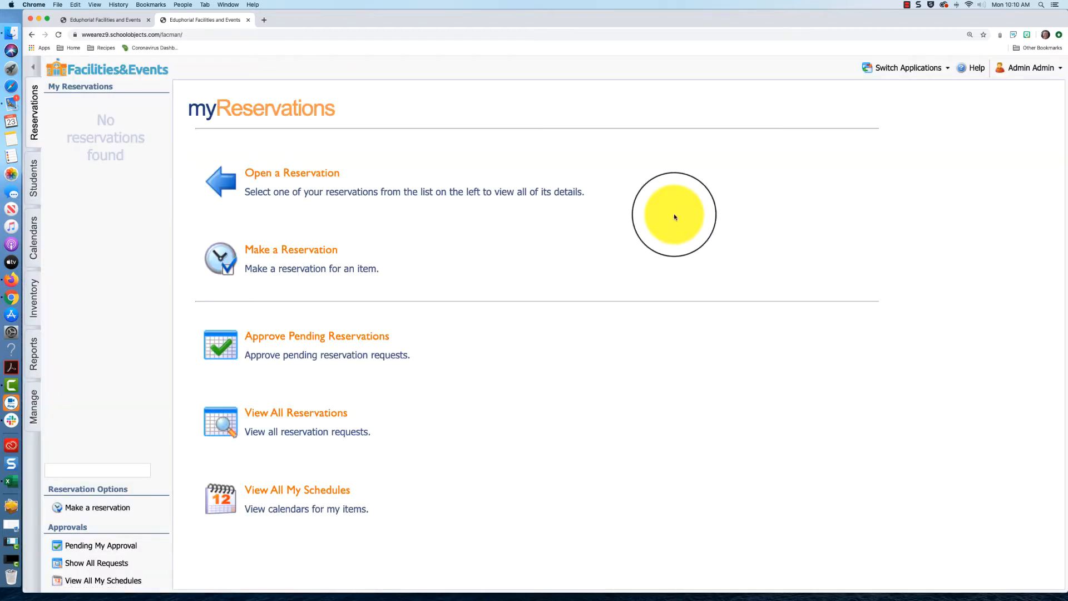
left_click(38, 289)
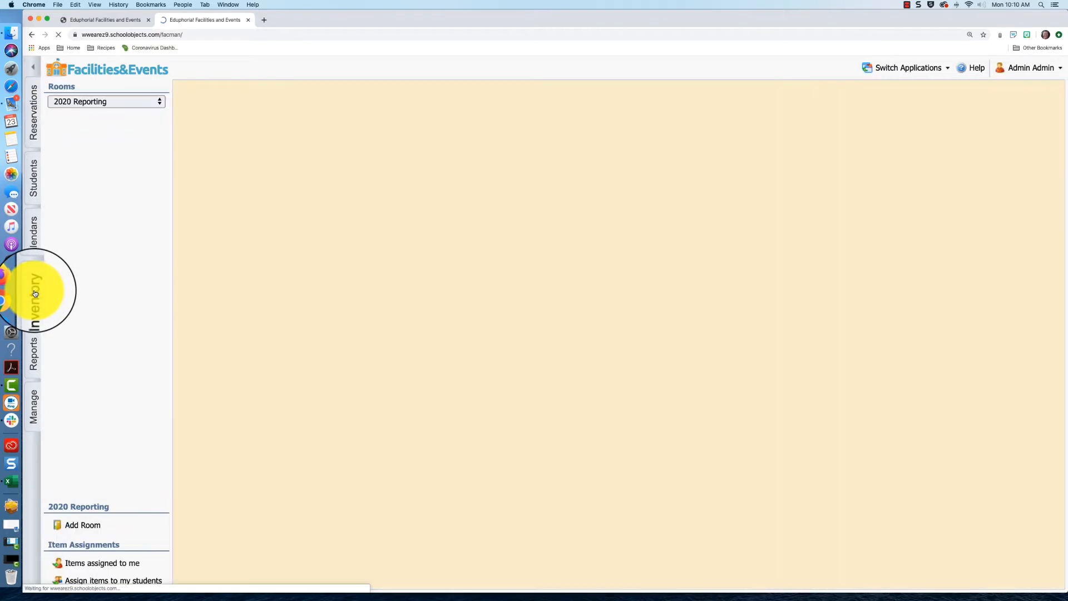
left_click(39, 400)
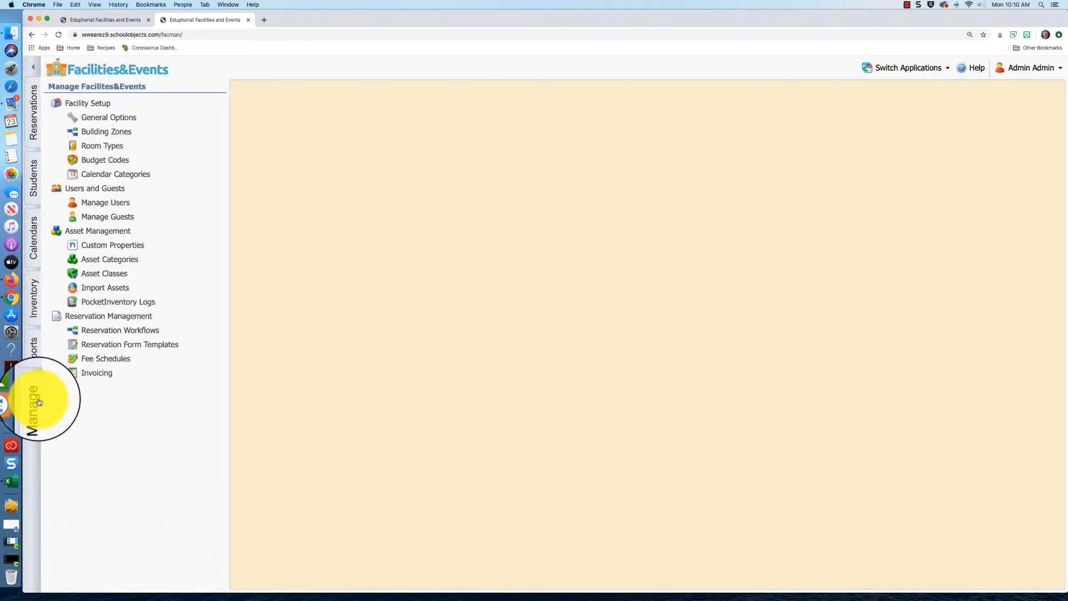
left_click(33, 299)
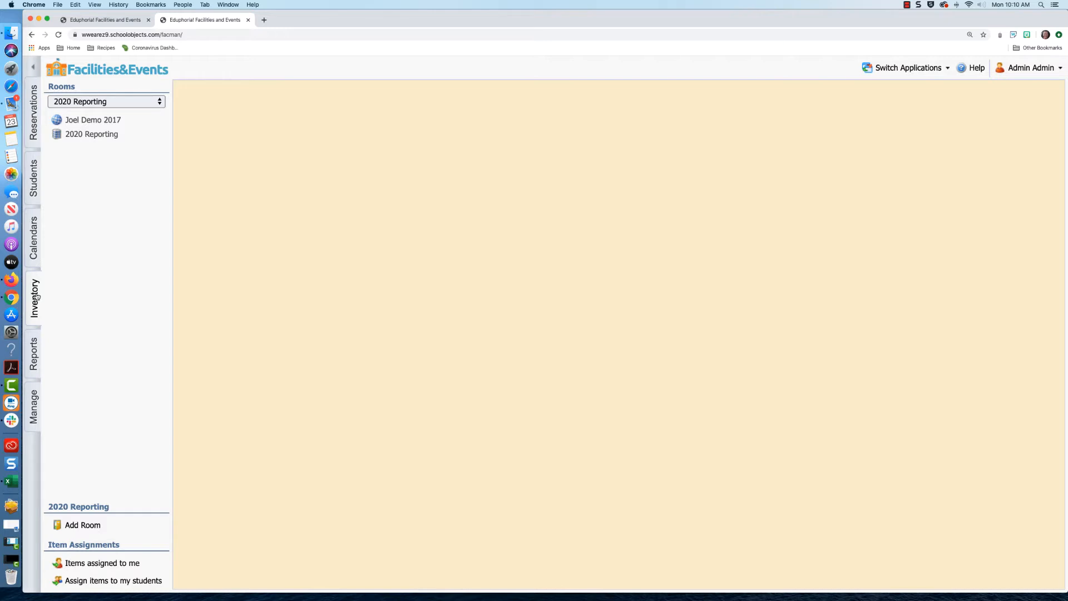
left_click(143, 101)
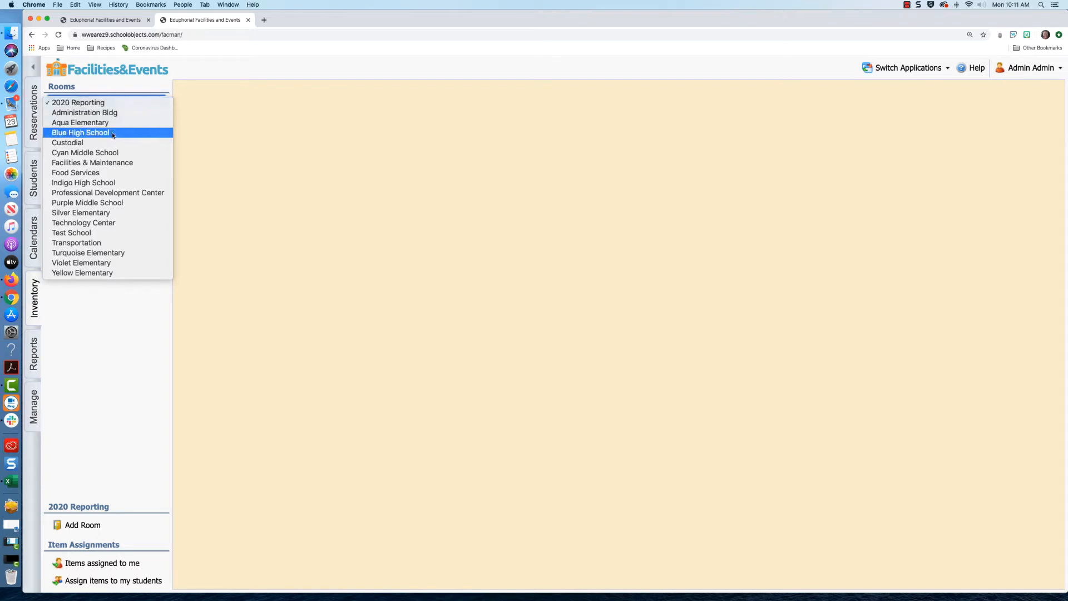
left_click(105, 222)
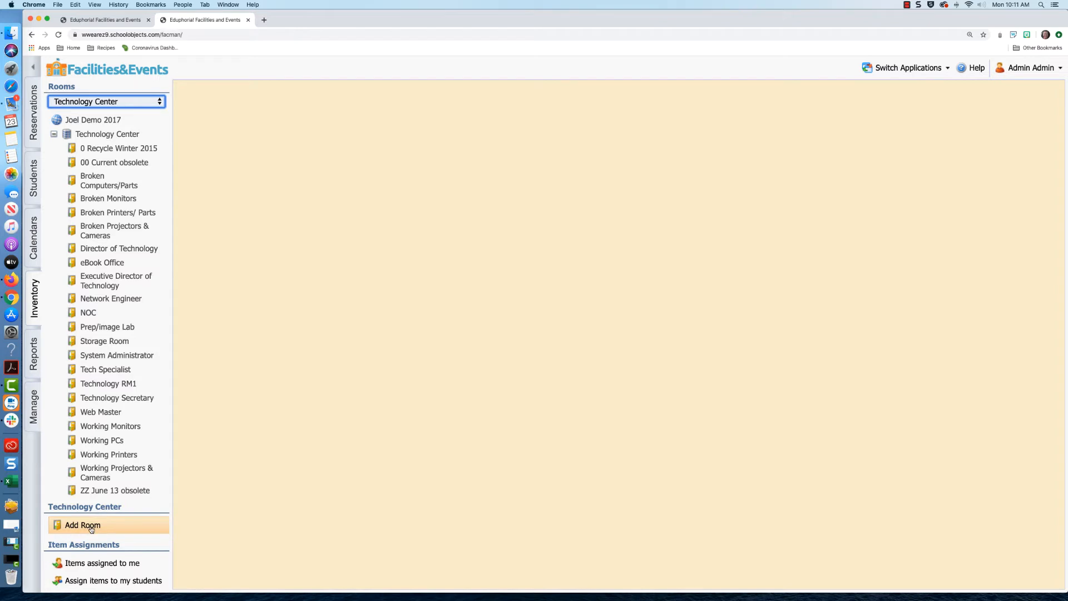
- Create a Student Chromebooks room with title and number 'Chromebook Checkout' in Technology Center, and save
left_click(107, 134)
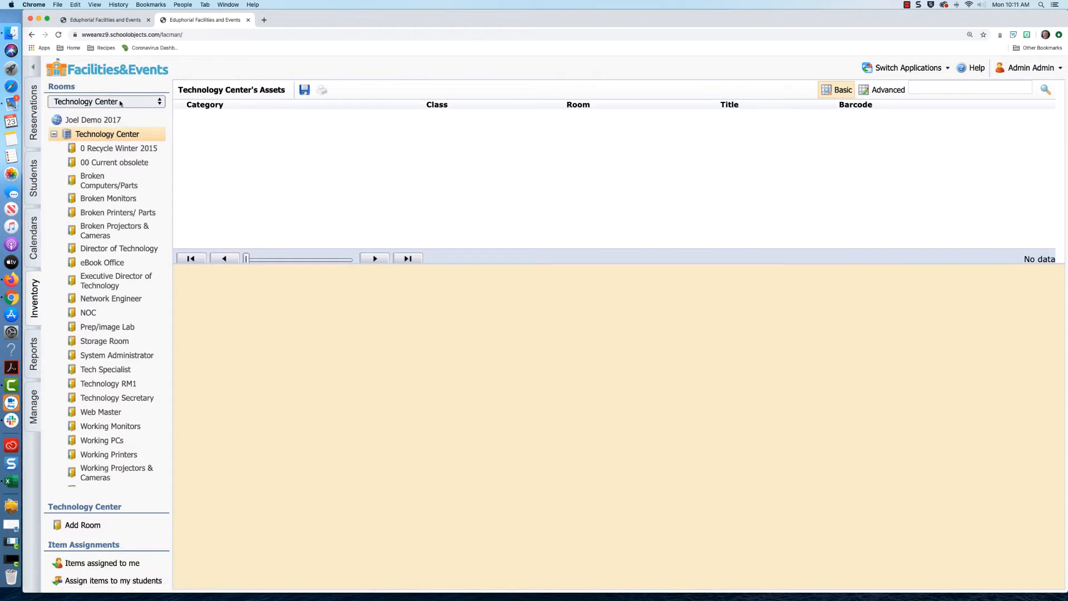
left_click(82, 526)
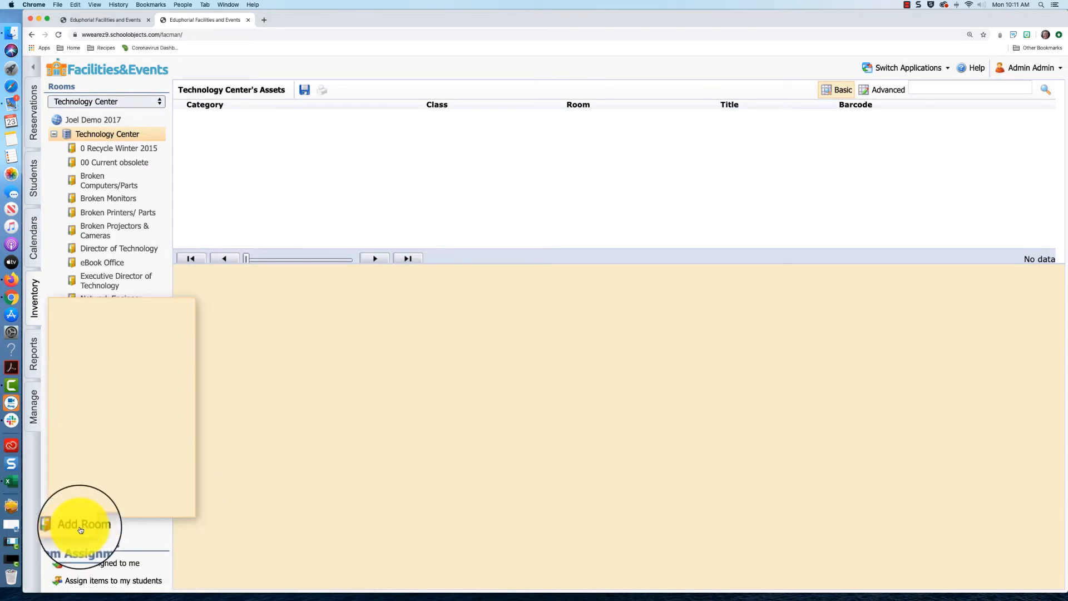
scroll(144, 434, "down", 5)
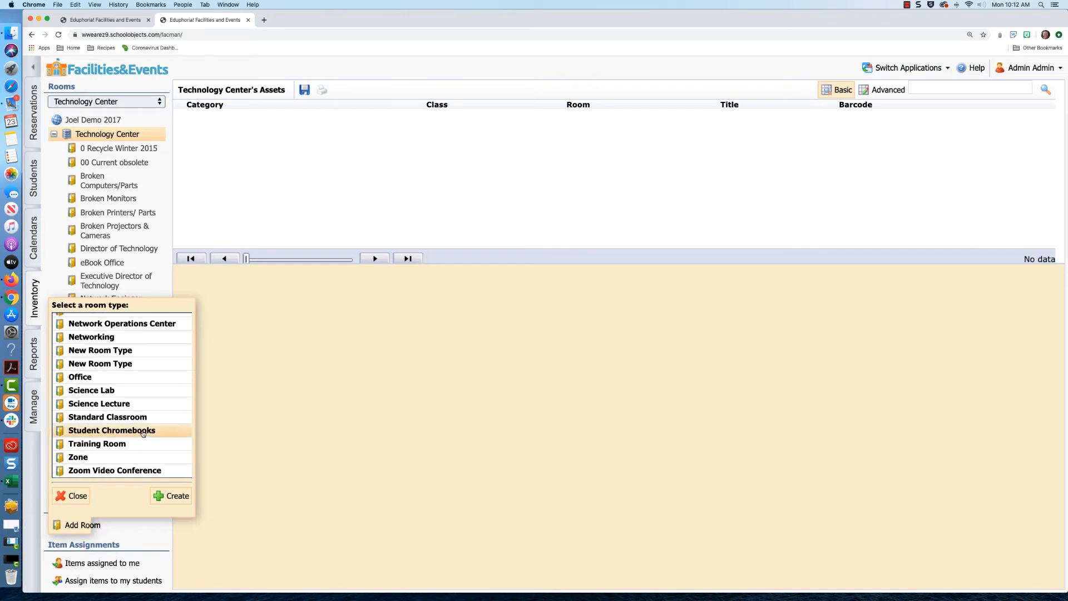
left_click(169, 495)
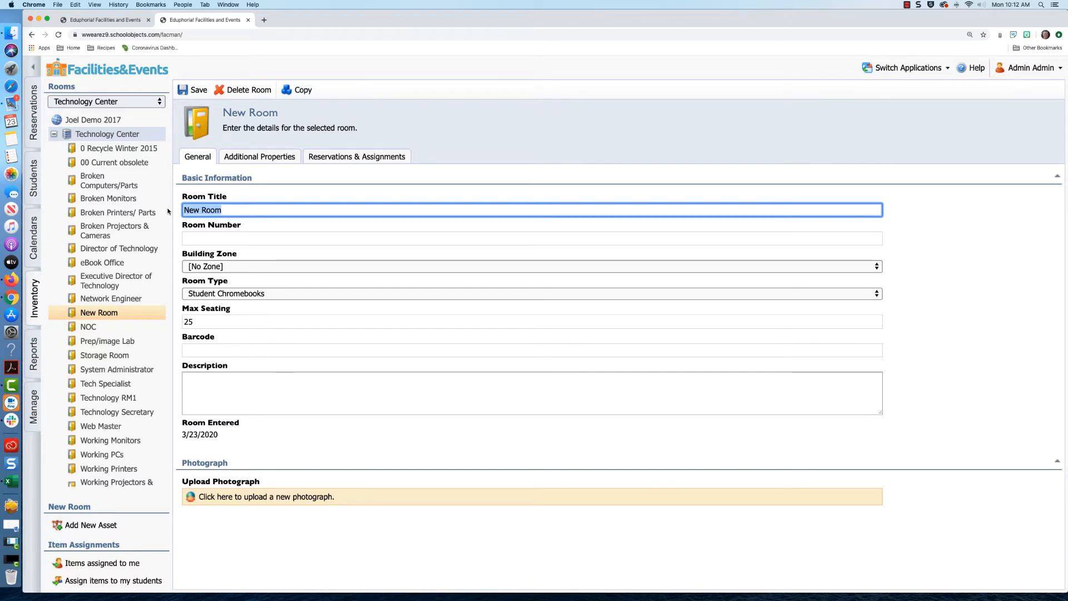
type("Chromebook Checkout")
key("Tab")
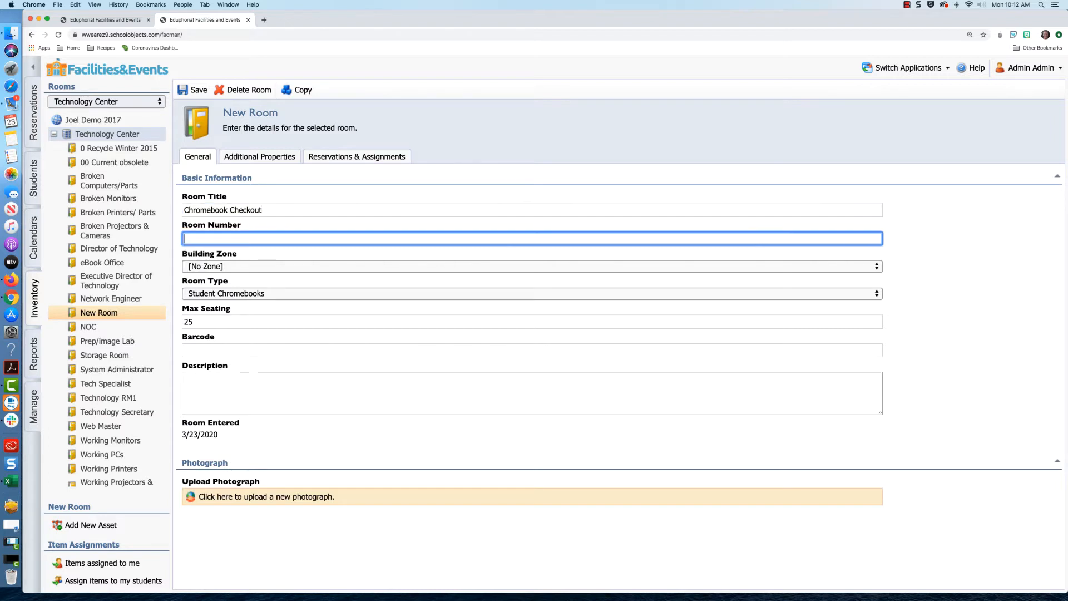
type("Chromebook Checkout")
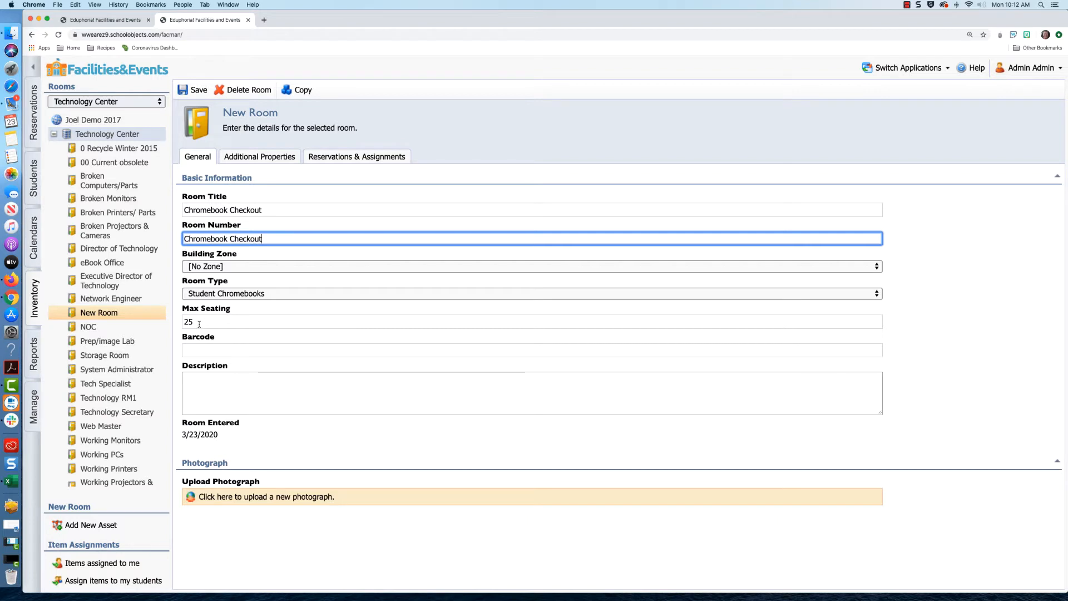
left_click(195, 89)
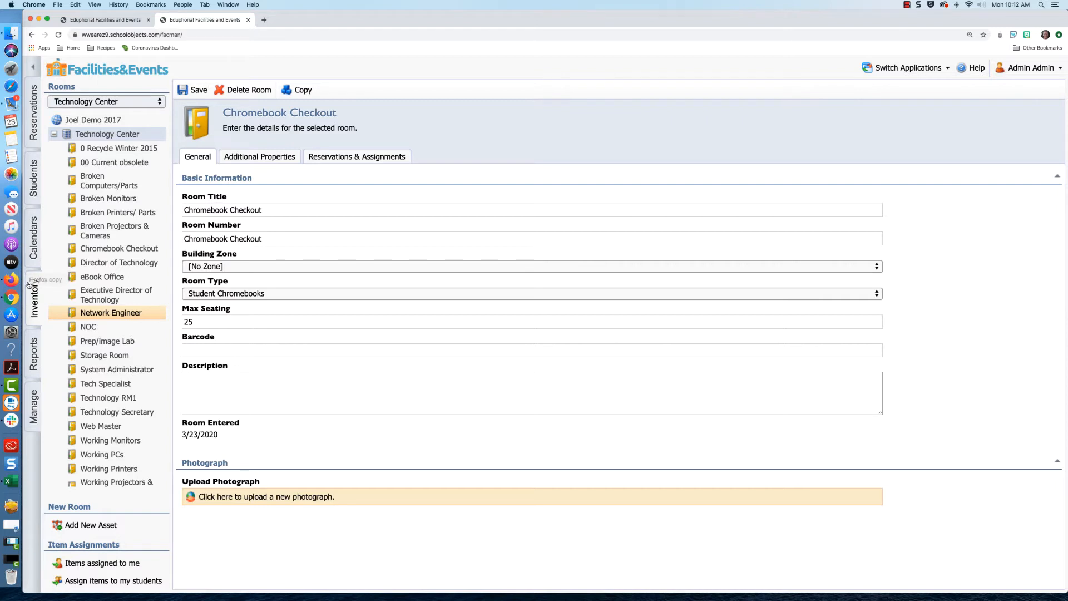
- Go to Manage > Asset Categories > Asset Classes to view the Student Chromebook - HP class
left_click(35, 403)
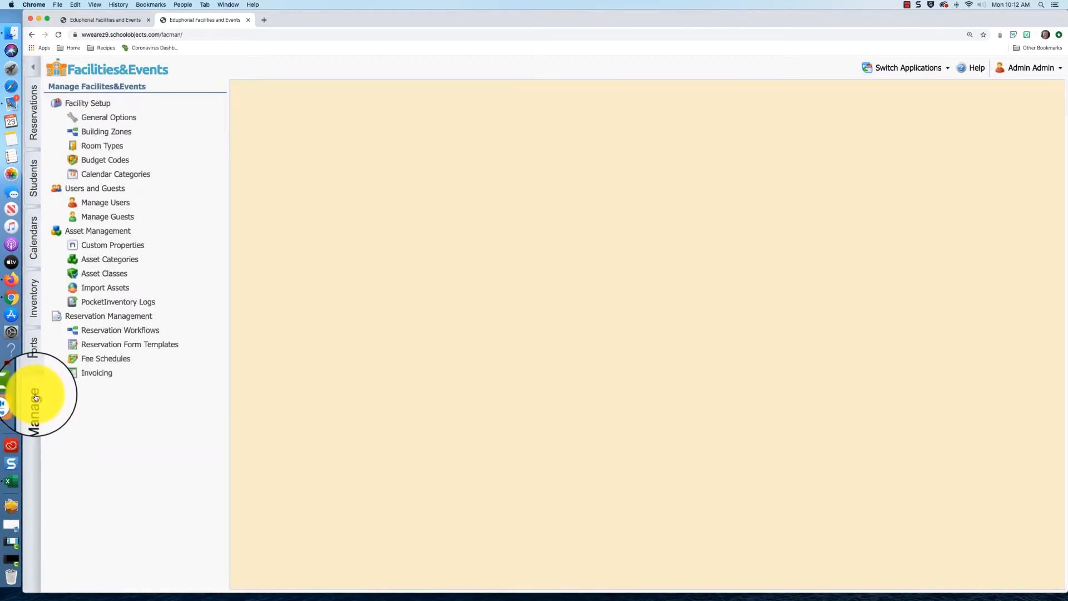
left_click(106, 261)
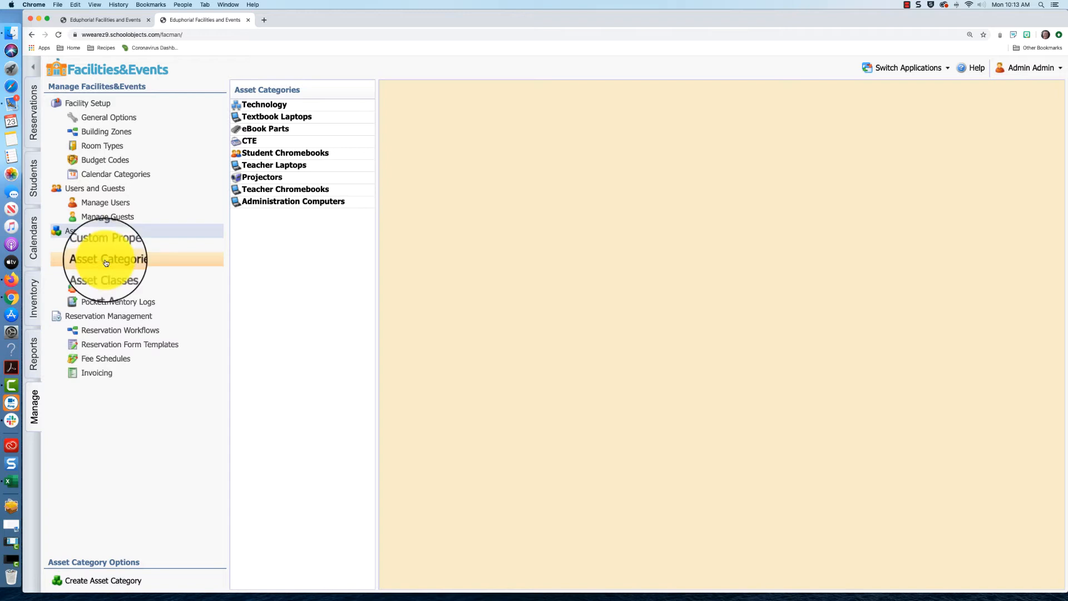
left_click(93, 275)
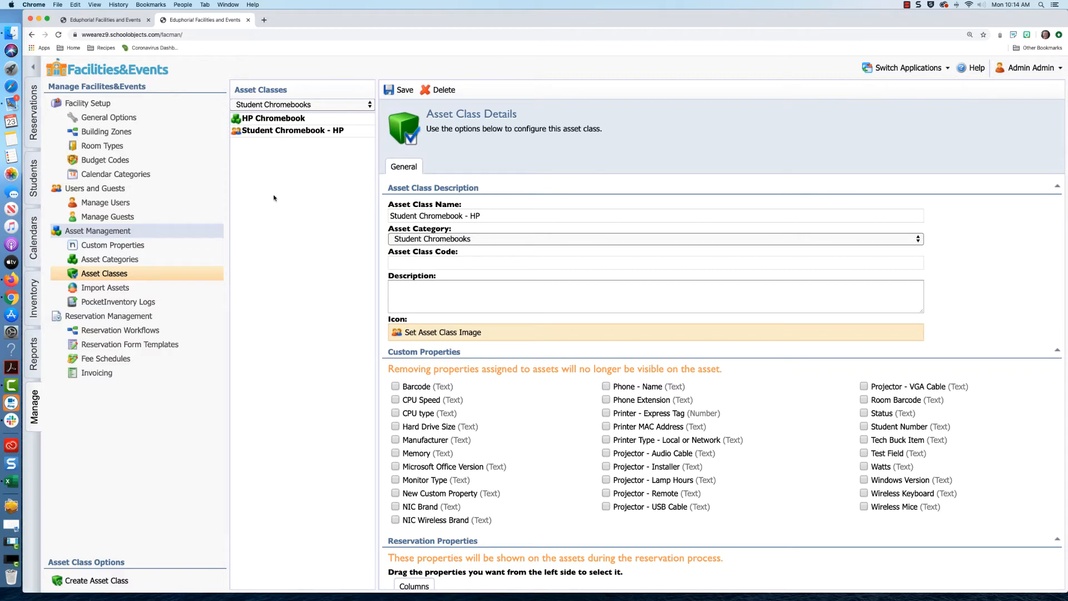
- Return to the pending Asset Importer setup for Regular Assets and open its Asset Category list
left_click(106, 289)
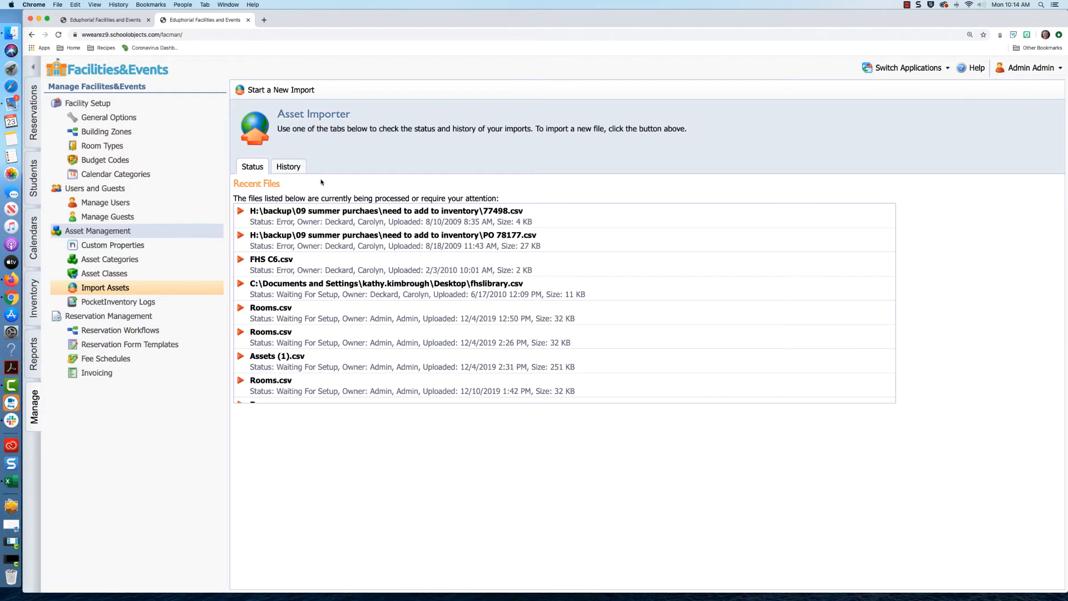
left_click(115, 21)
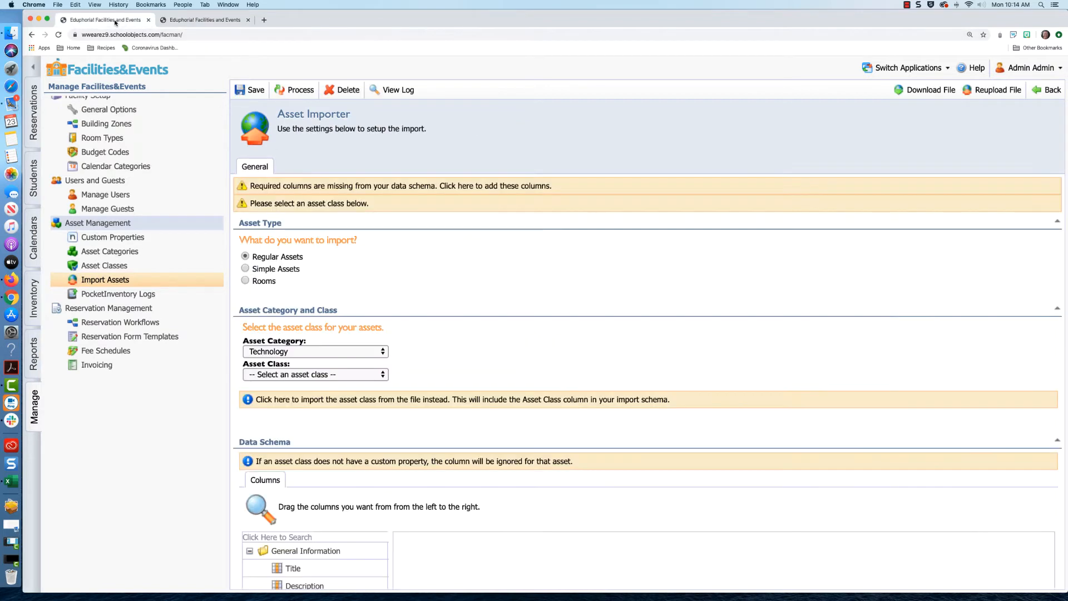
scroll(577, 201, "down", 3)
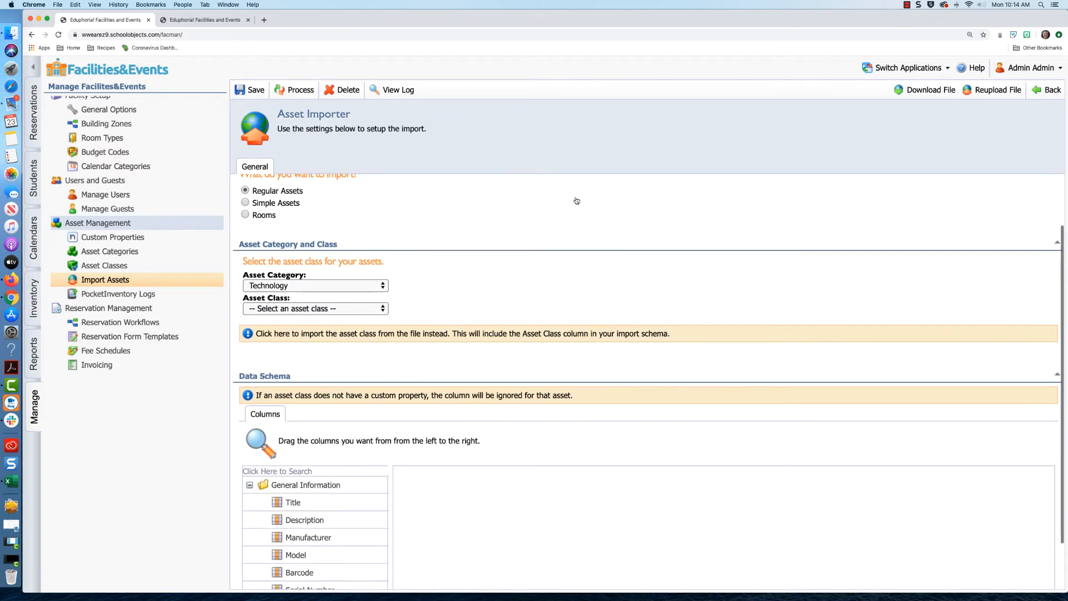
scroll(576, 200, "down", 1)
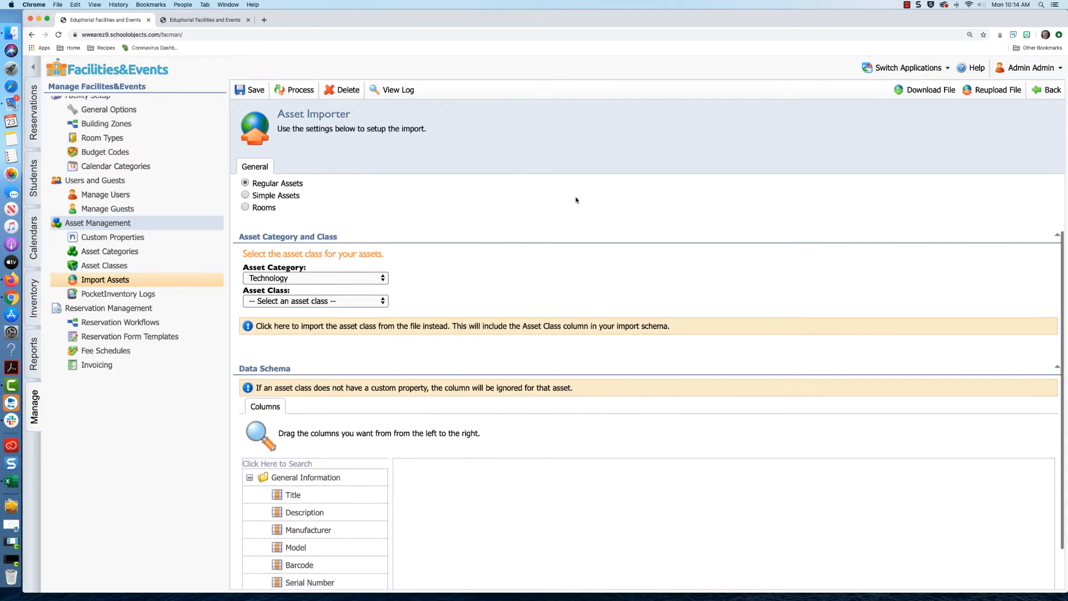
scroll(437, 206, "up", 4)
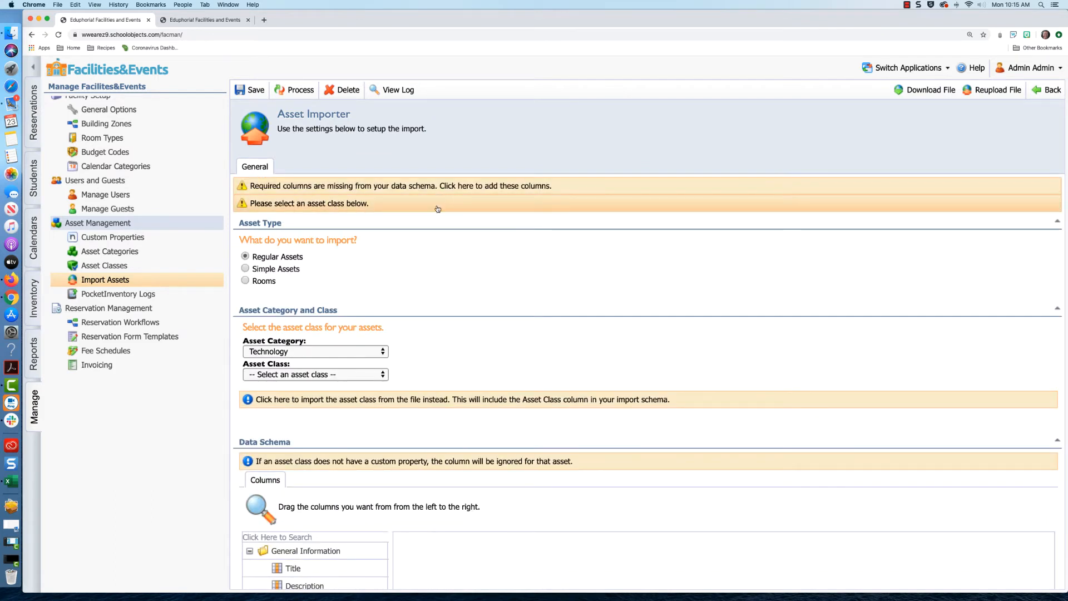
scroll(438, 209, "down", 3)
scroll(425, 249, "down", 3)
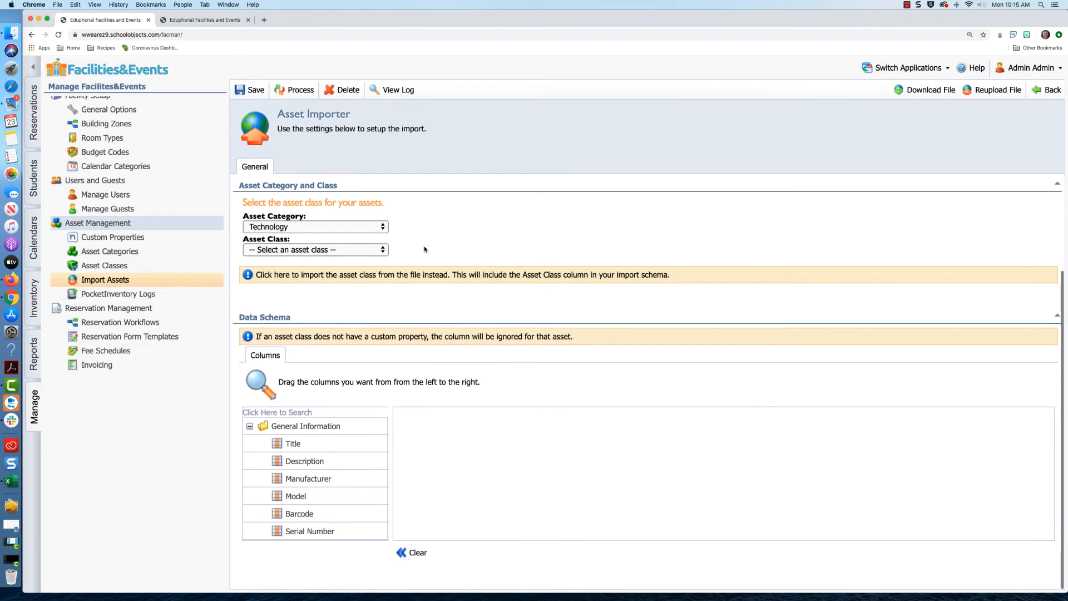
left_click(295, 226)
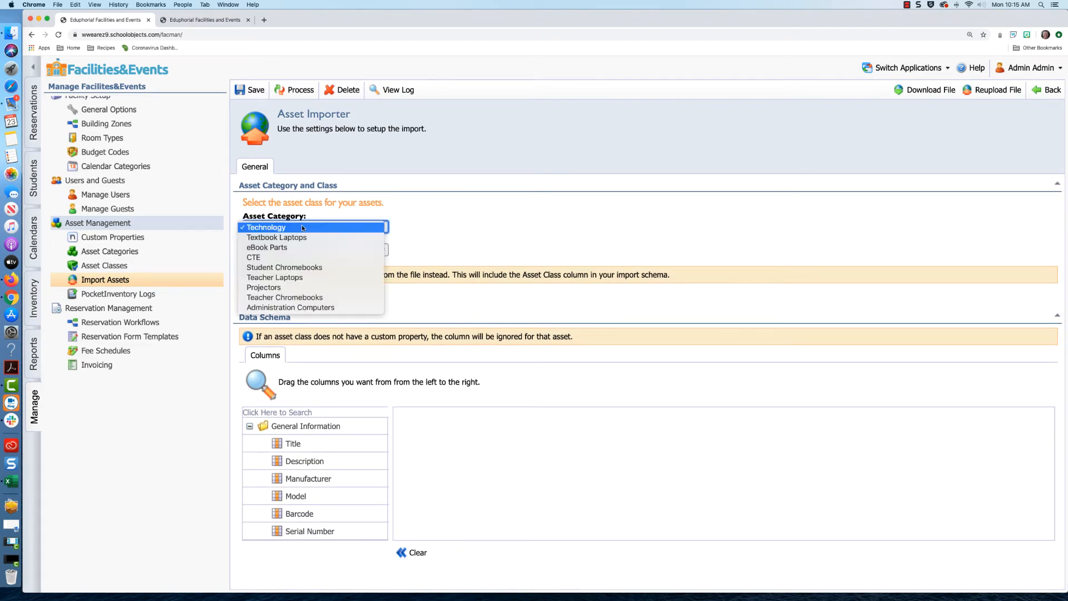
- Set the import's asset category to Student Chromebooks, leaving the asset class unselected
left_click(303, 268)
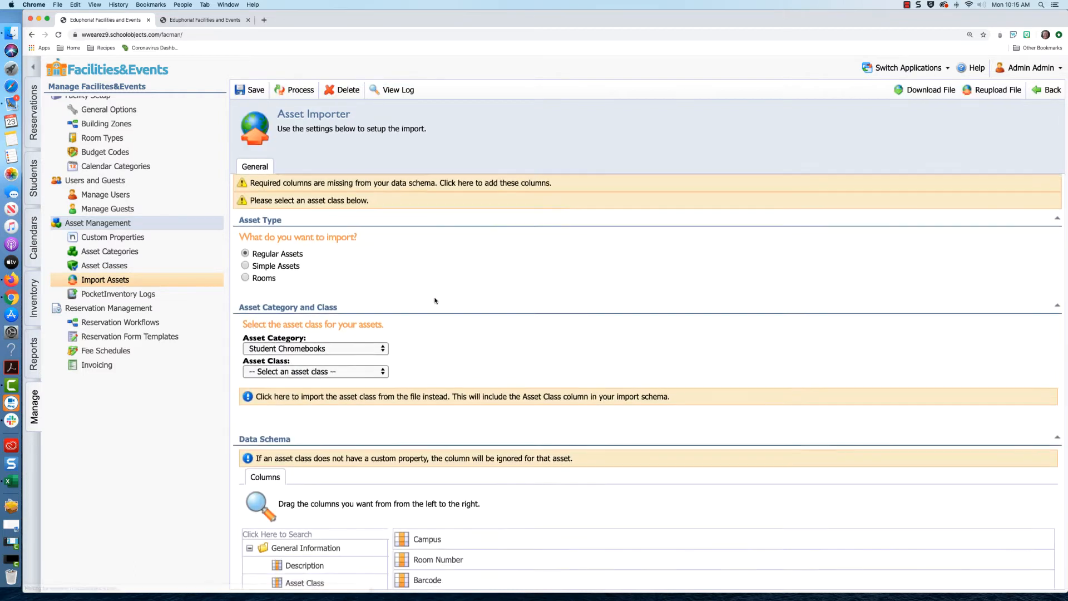
scroll(434, 301, "down", 3)
left_click(365, 250)
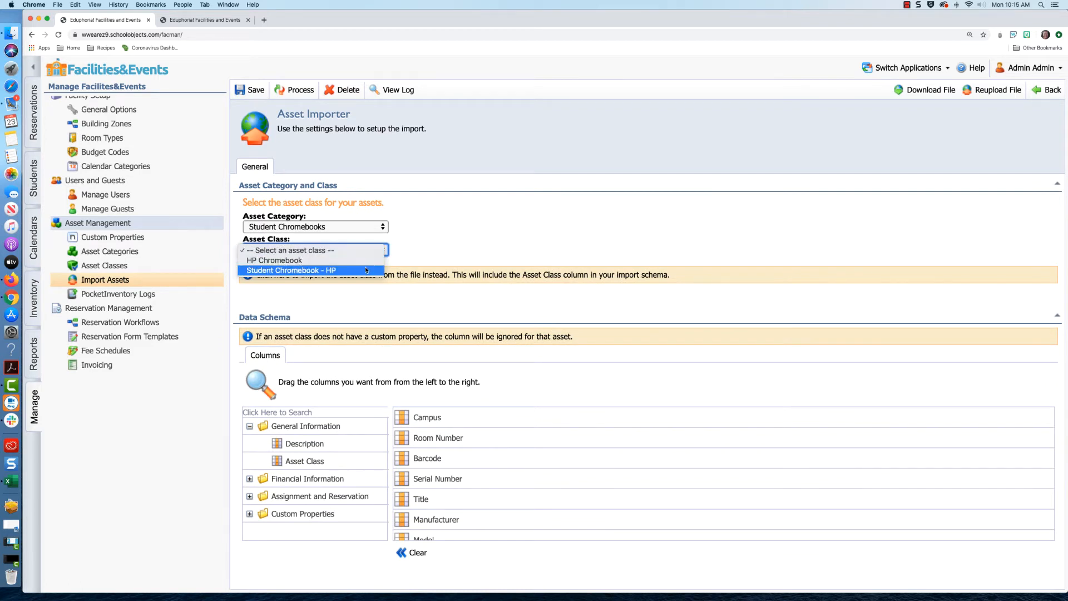
left_click(609, 246)
- Clear every column from the import's data schema
scroll(510, 460, "down", 2)
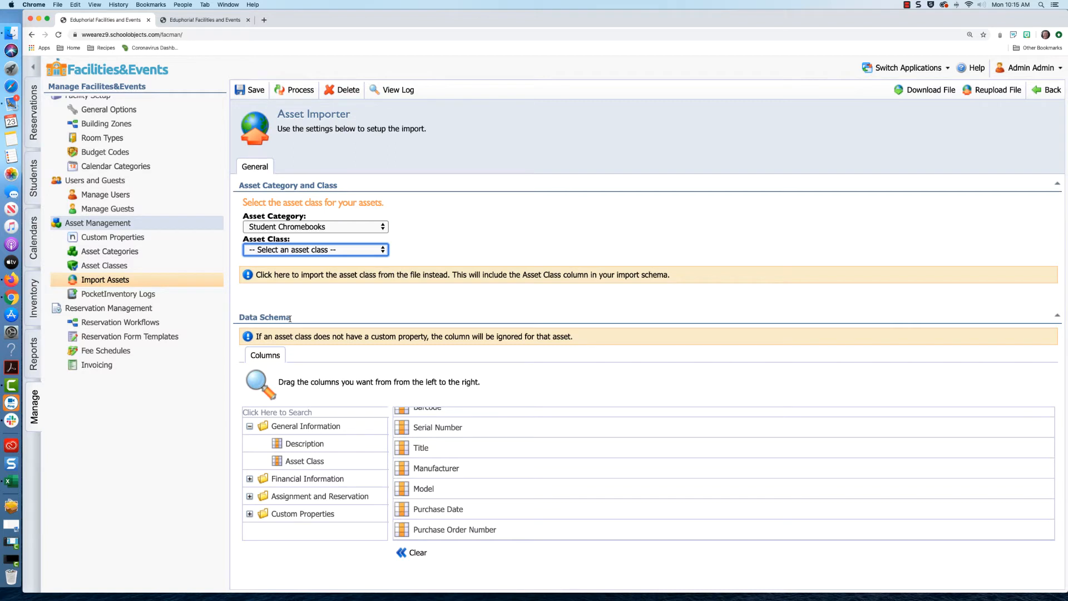
scroll(413, 440, "up", 2)
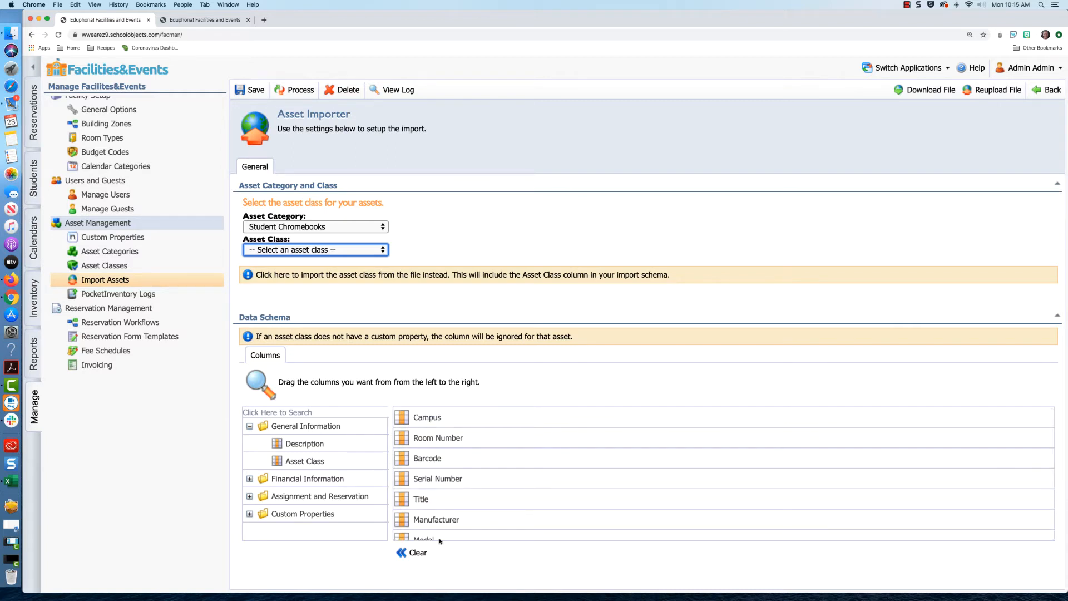
left_click(411, 552)
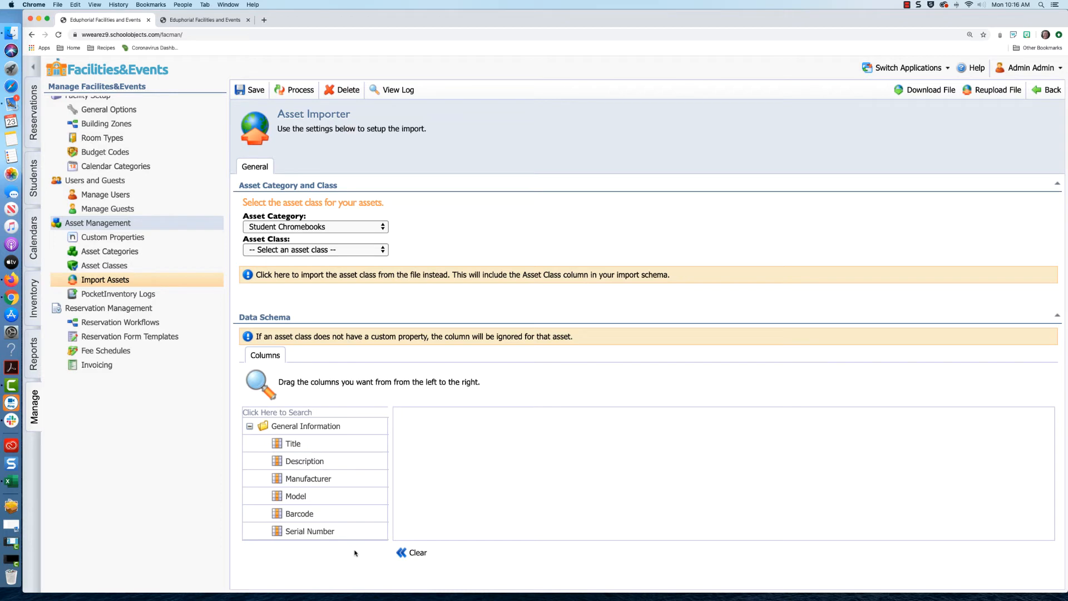
- Add Title, Manufacturer, Model, Barcode, Serial Number, Campus, Room Number and Asset Class to the schema
left_click(502, 521)
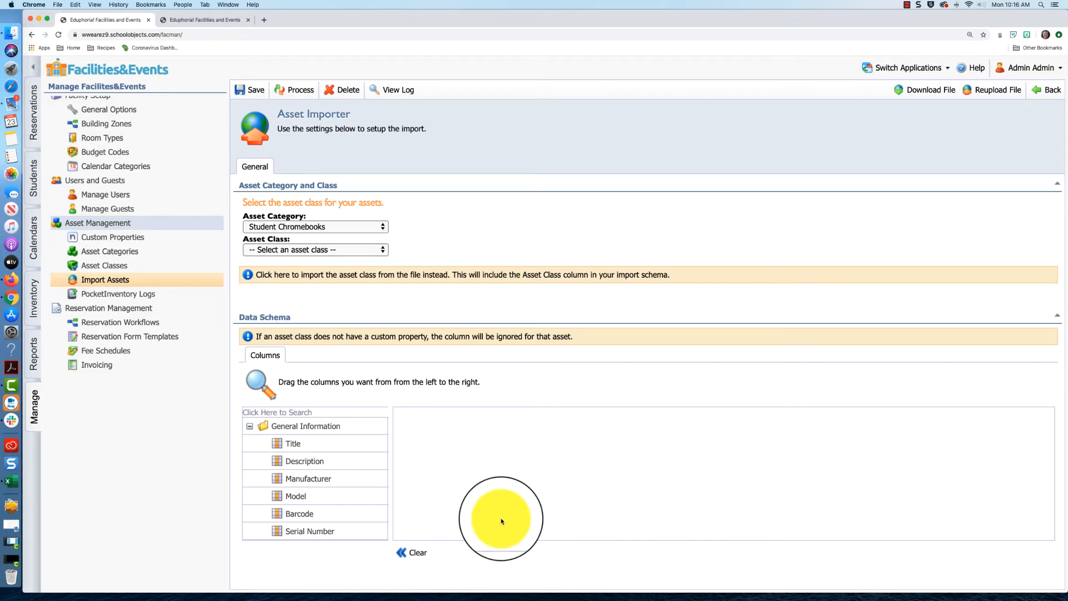
left_click_drag(331, 440, 495, 429)
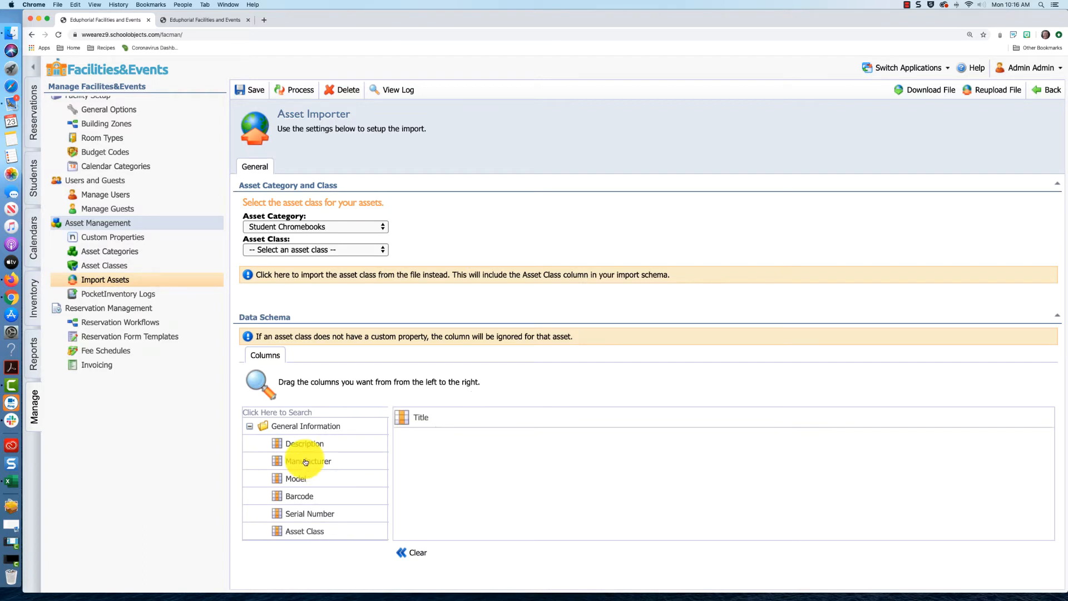
left_click_drag(305, 461, 413, 438)
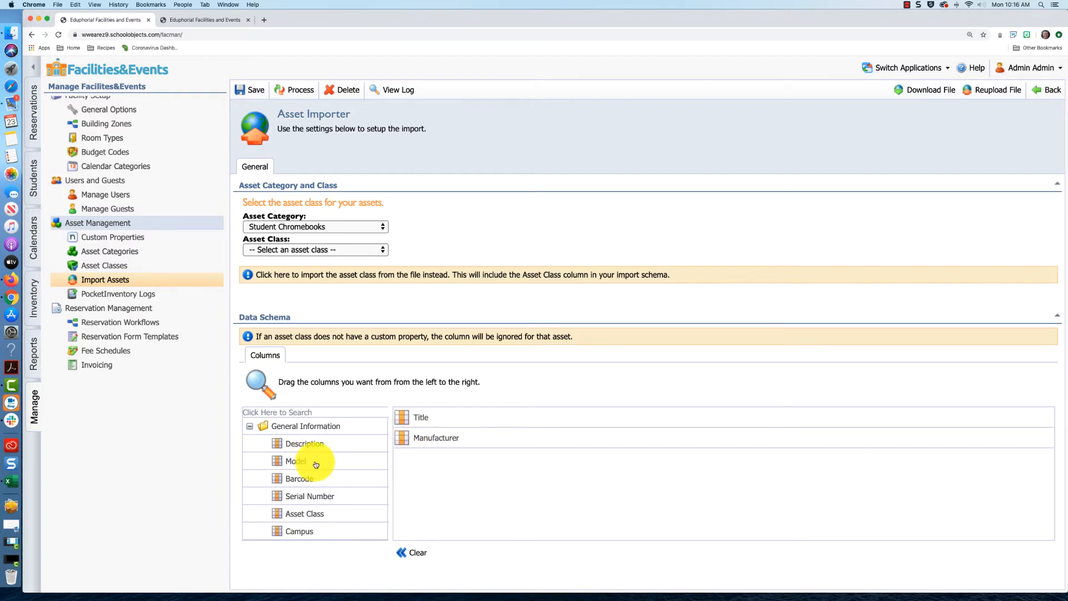
left_click_drag(316, 465, 429, 466)
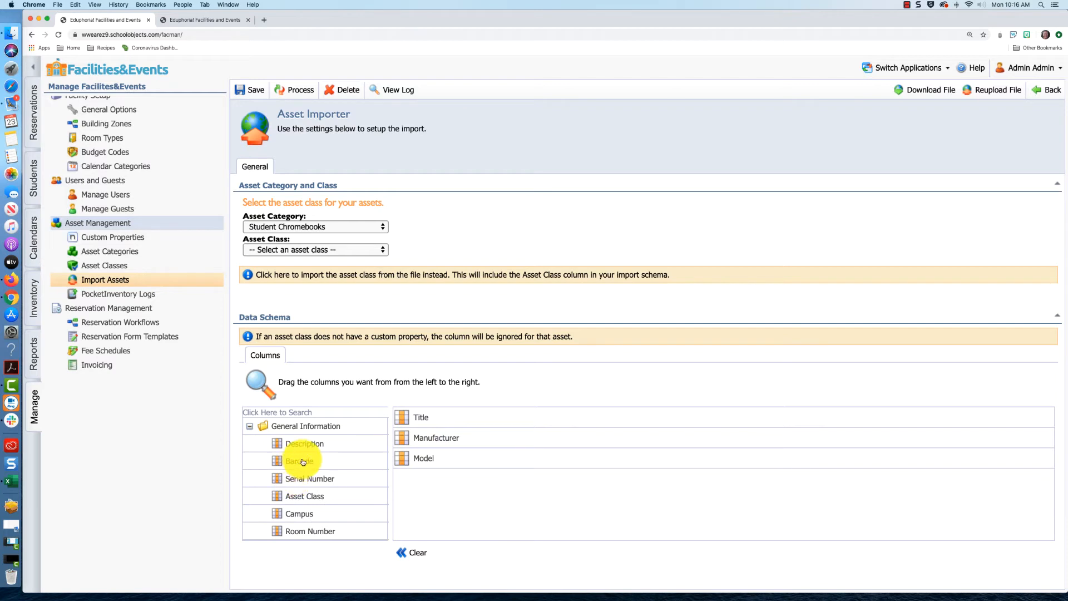
left_click_drag(304, 462, 427, 482)
left_click_drag(313, 464, 453, 501)
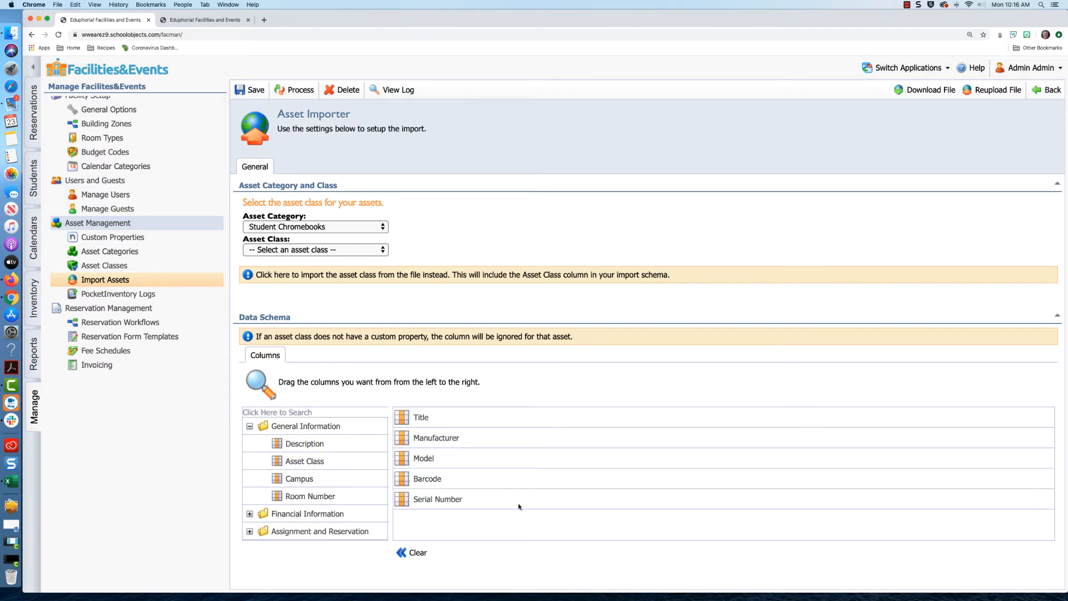
left_click_drag(299, 478, 484, 519)
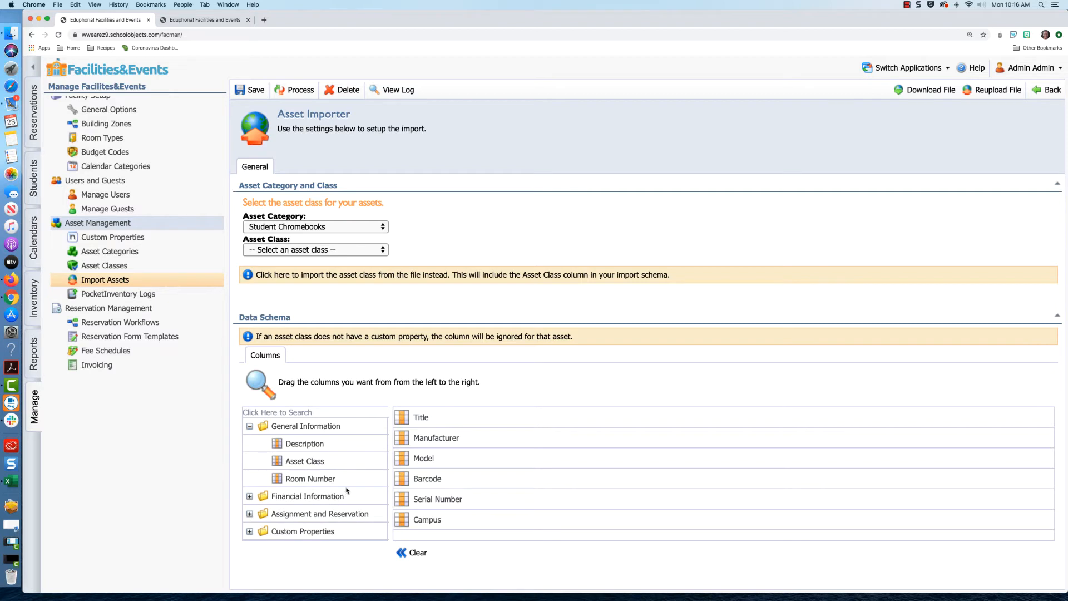
left_click_drag(321, 483, 440, 533)
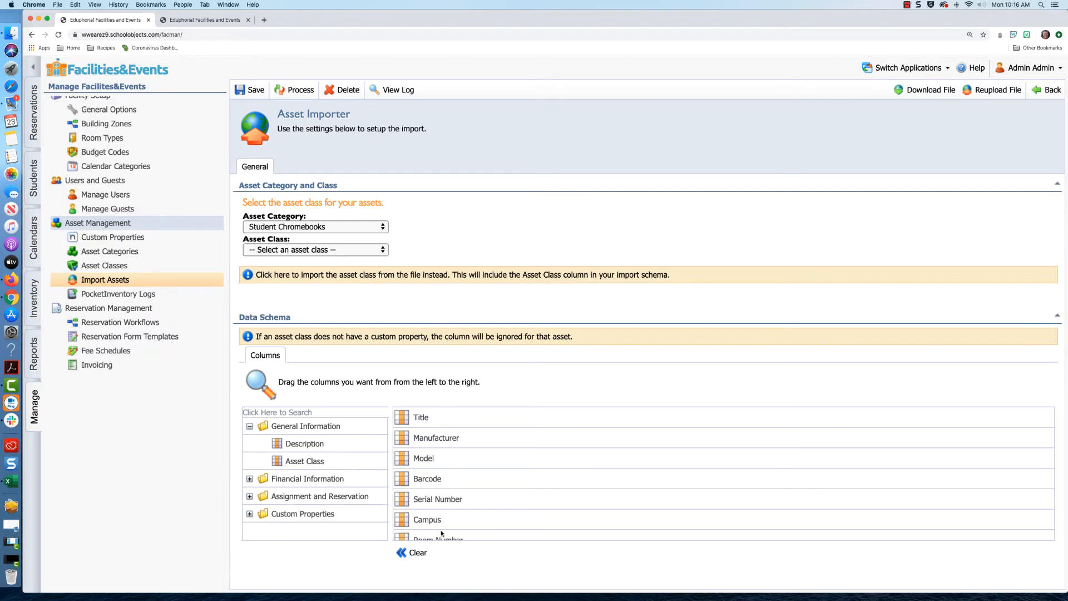
left_click_drag(284, 464, 413, 536)
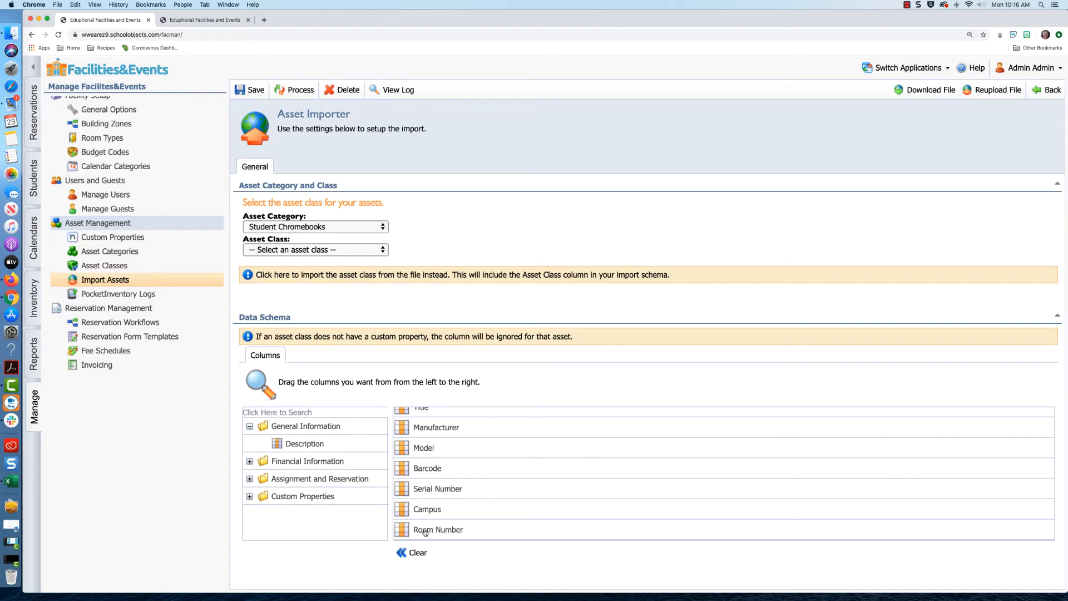
- Add Purchase Date and Purchase Order Number from Financial Information to the schema
left_click(250, 461)
scroll(261, 472, "down", 2)
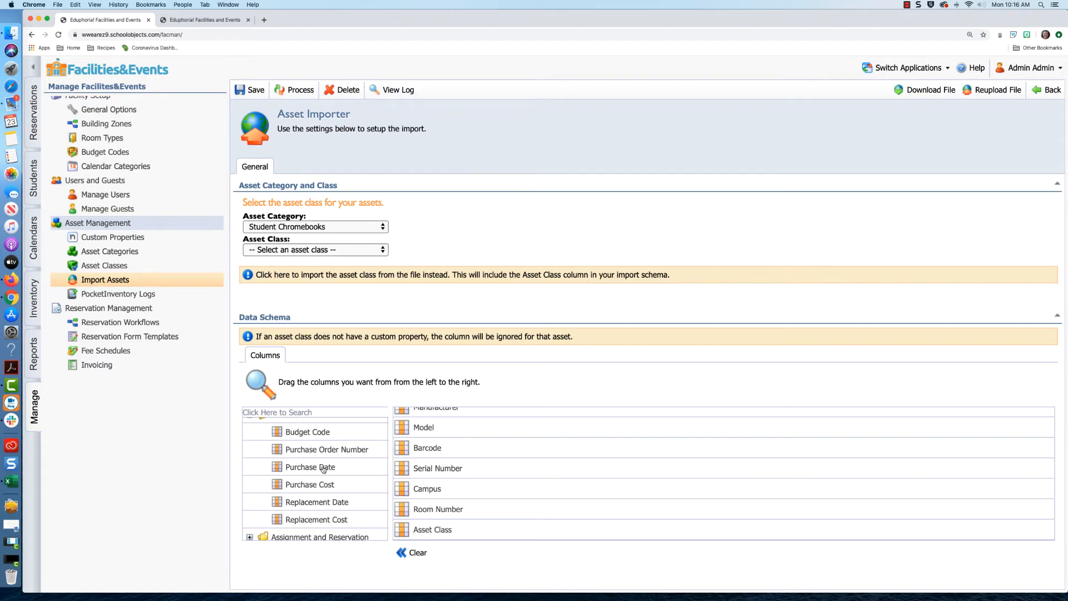
left_click_drag(323, 469, 420, 523)
left_click_drag(325, 444, 446, 530)
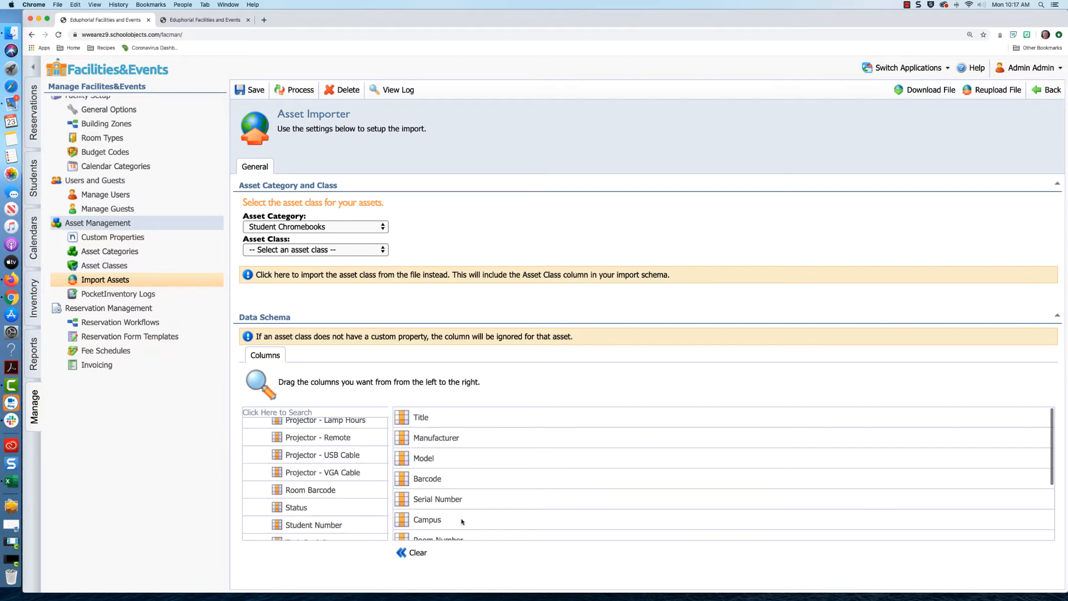
scroll(470, 532, "down", 3)
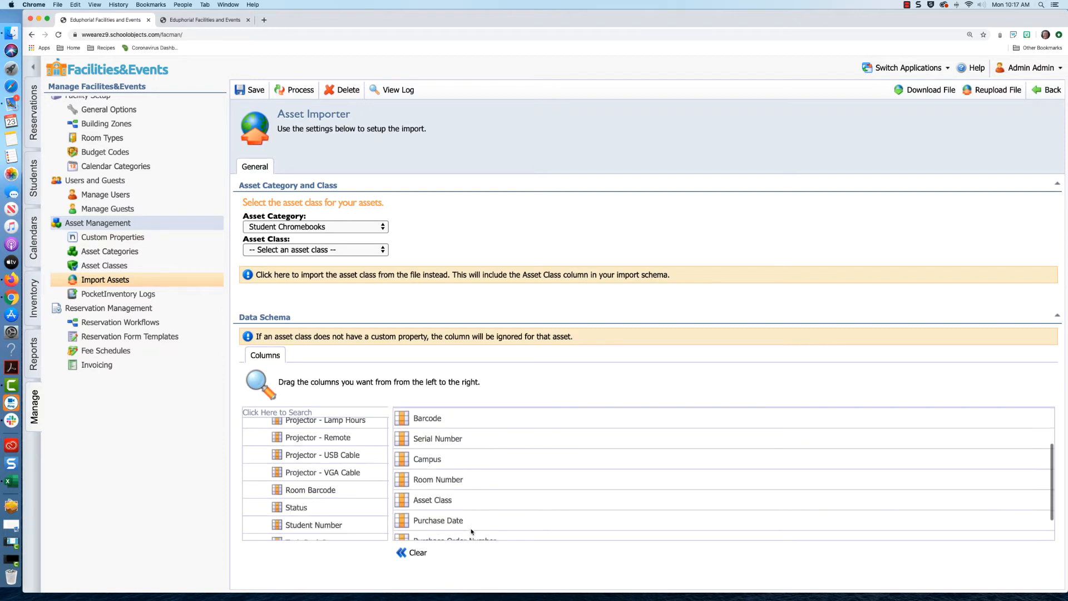
scroll(472, 530, "down", 2)
scroll(468, 473, "up", 5)
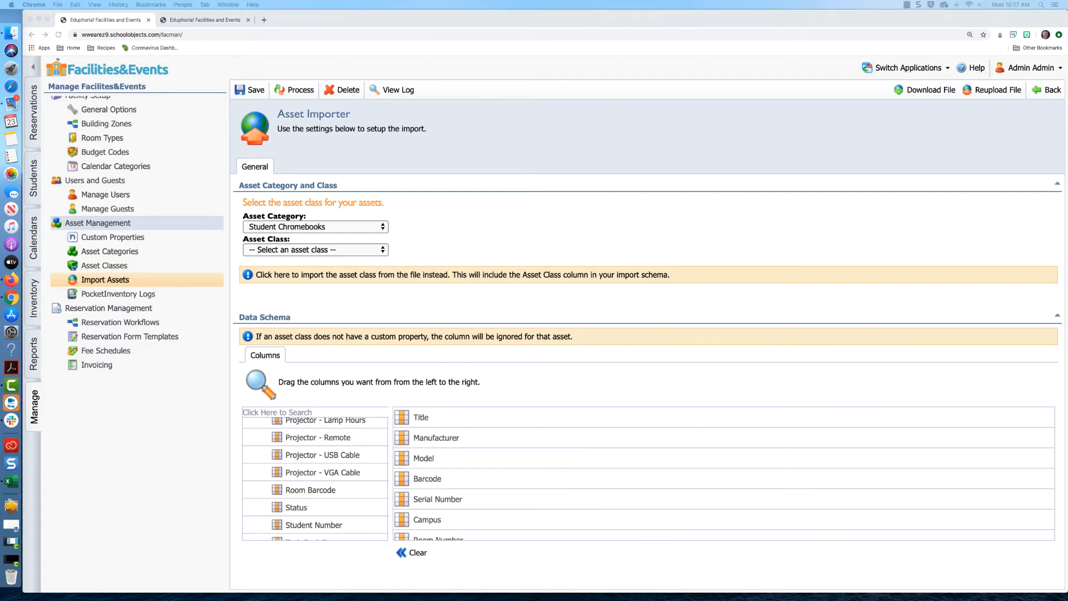
left_click_drag(1067, 5, 258, 4)
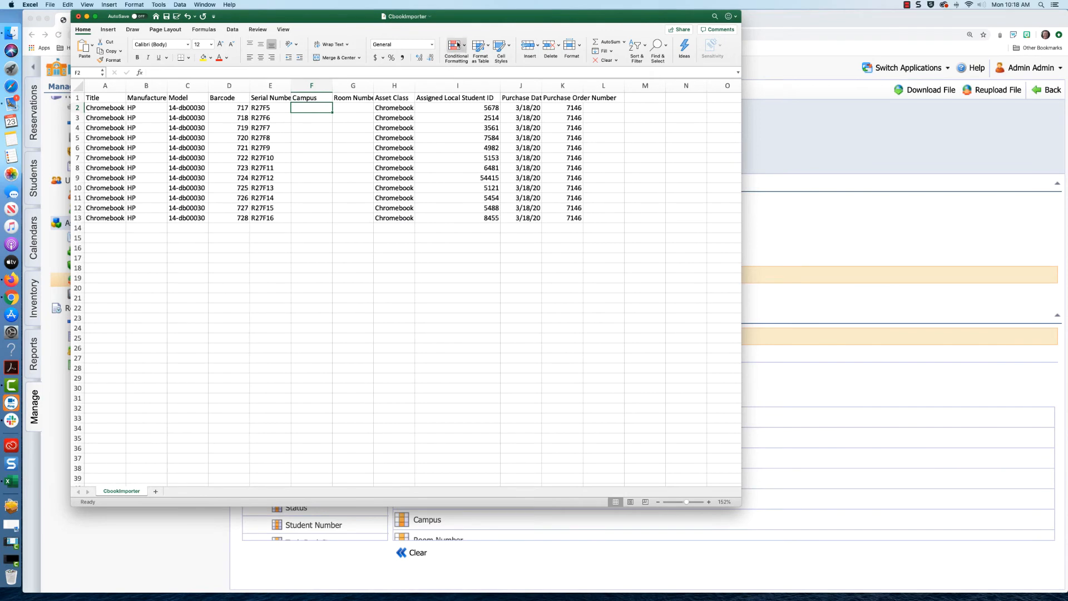
- Check the CbookImporter sheet's column headers, from Title and Manufacturer through Purchase Date in column J
left_click_drag(741, 506, 754, 257)
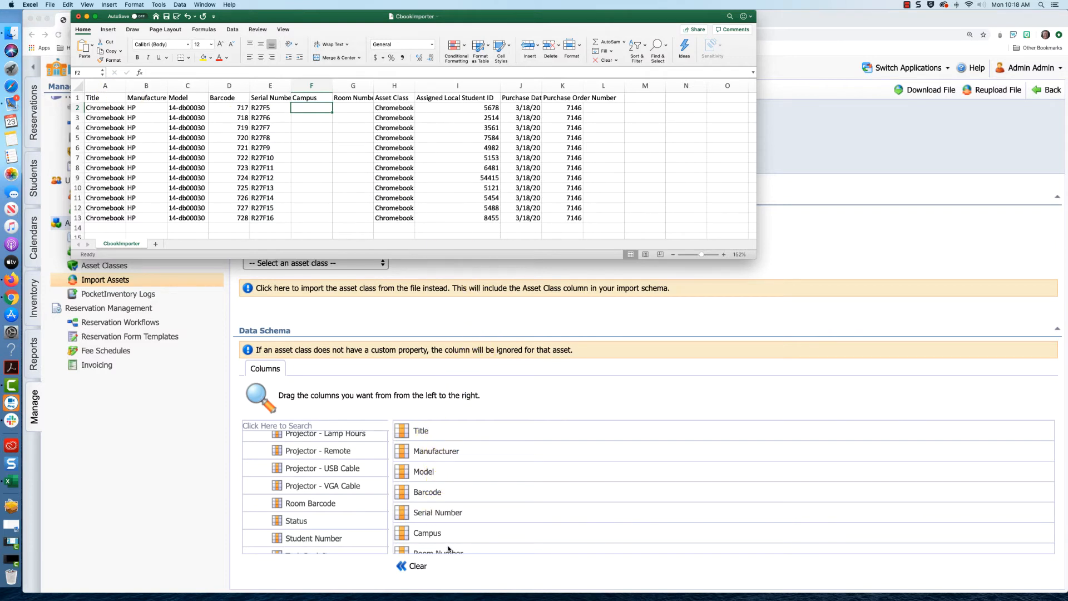
left_click(110, 98)
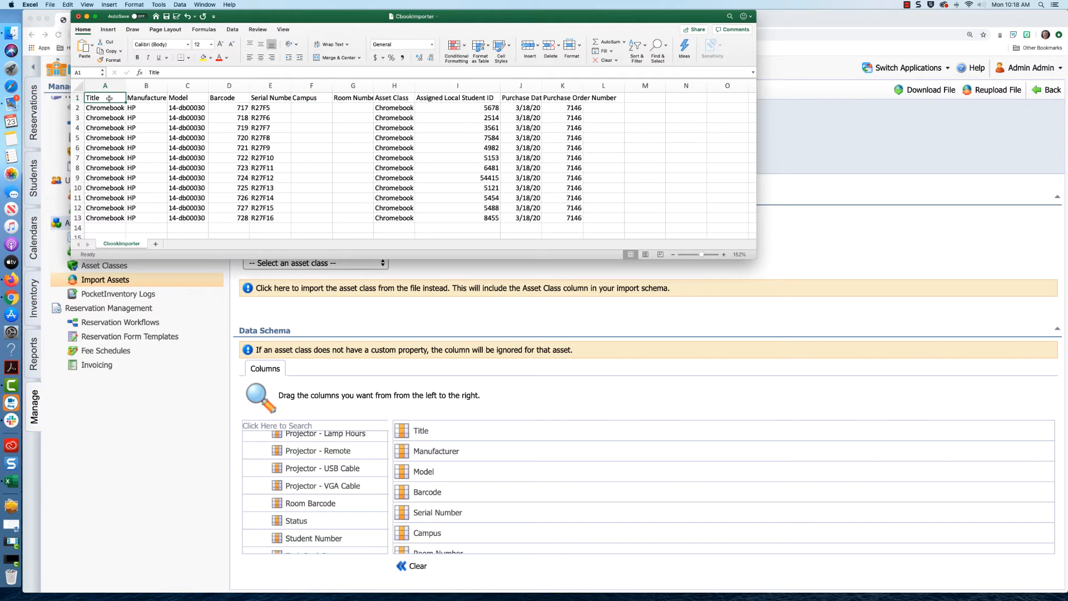
left_click(153, 99)
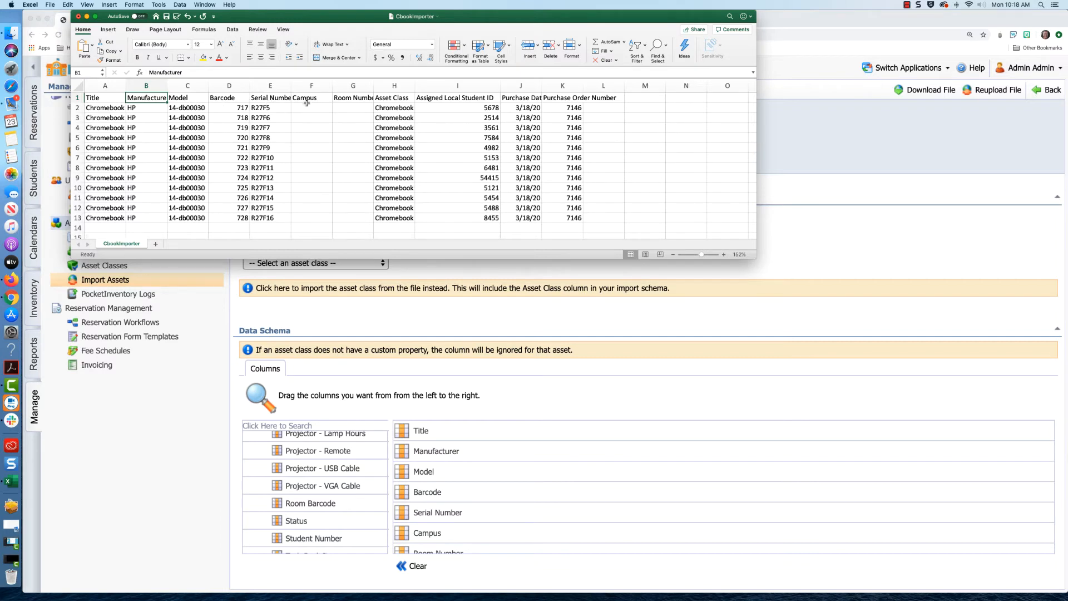
scroll(520, 428, "down", 5)
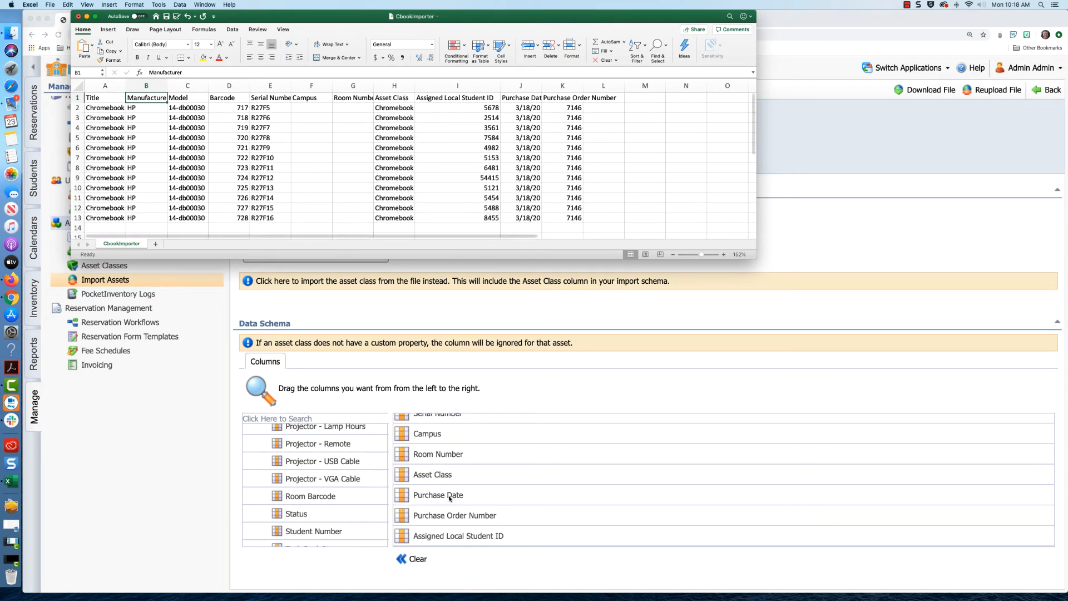
left_click(521, 86)
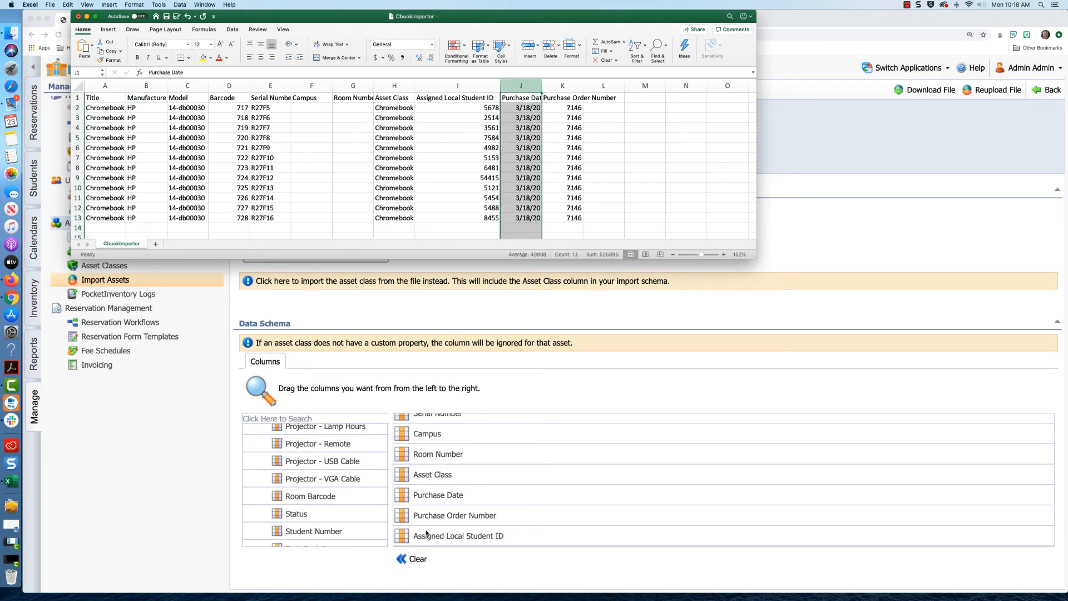
- Move Assigned Local Student ID in the schema to sit right after Asset Class
left_click(400, 538)
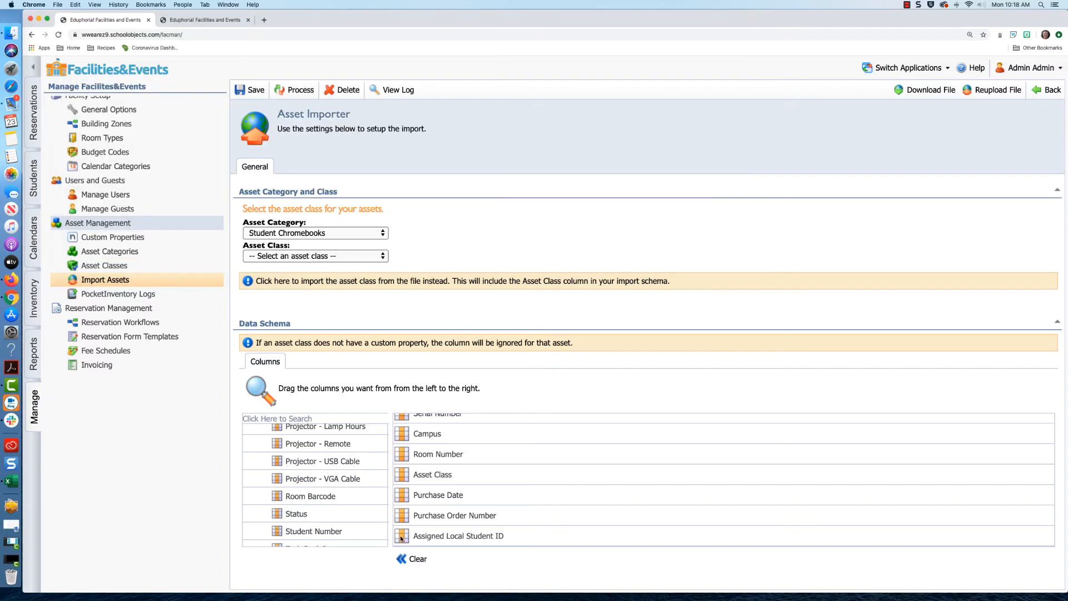
left_click_drag(404, 531, 395, 484)
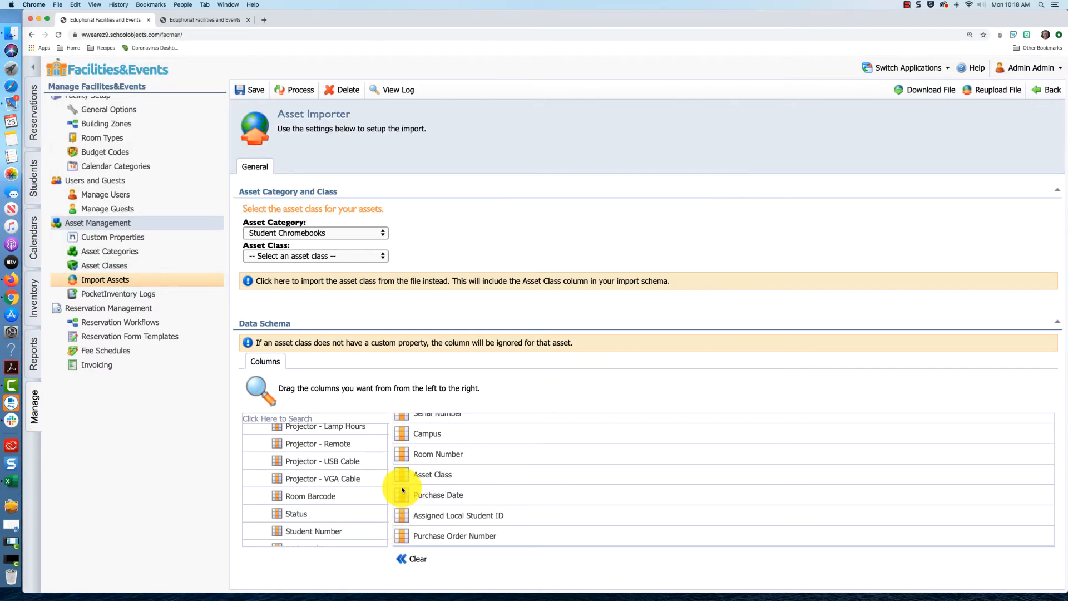
left_click(12, 481)
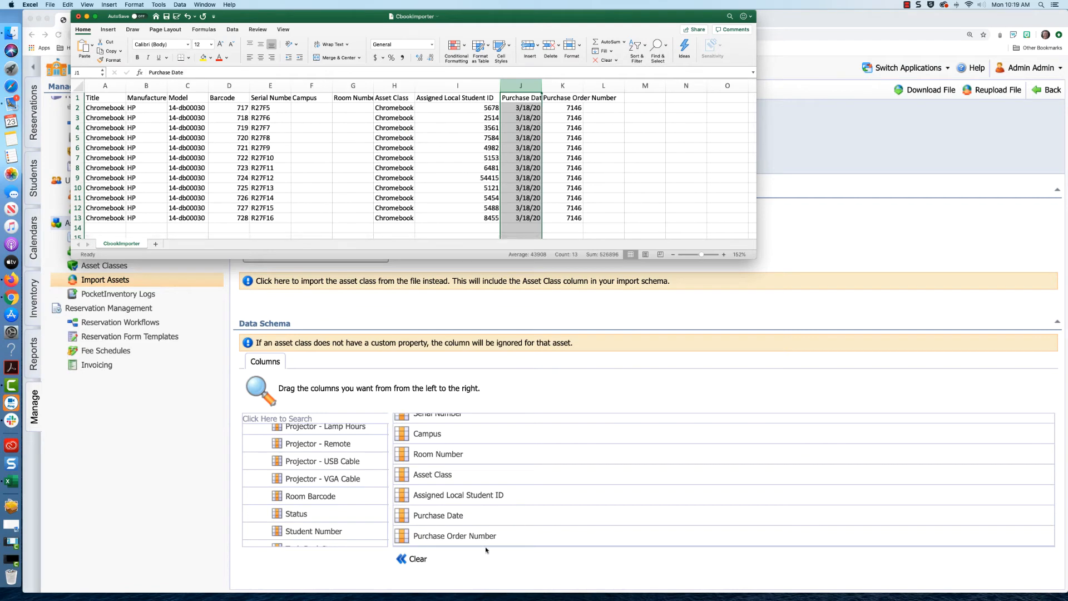
scroll(485, 550, "down", 1)
scroll(447, 470, "up", 5)
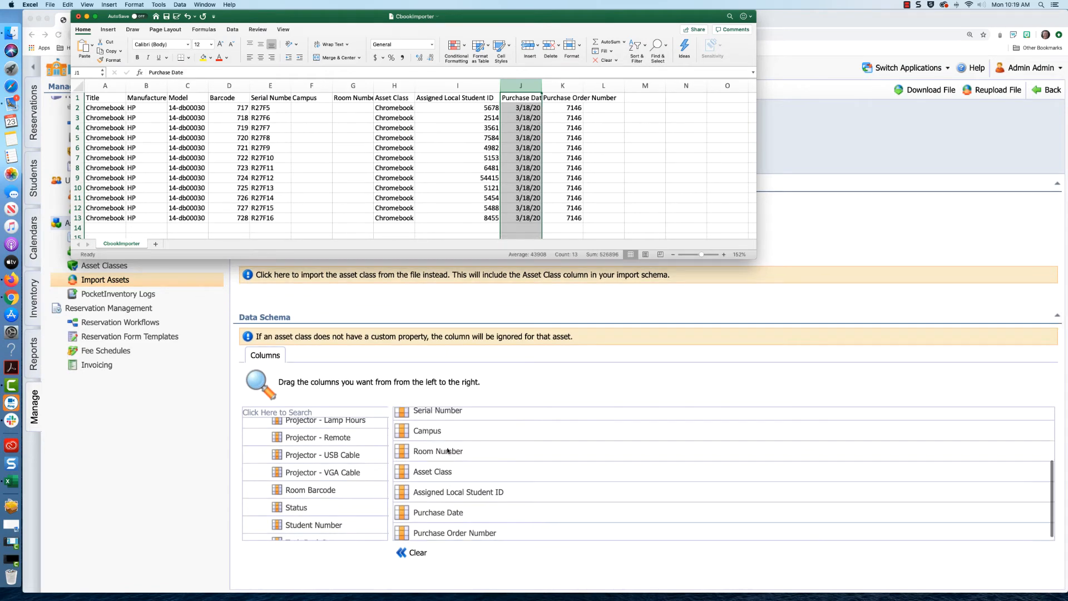
left_click(312, 109)
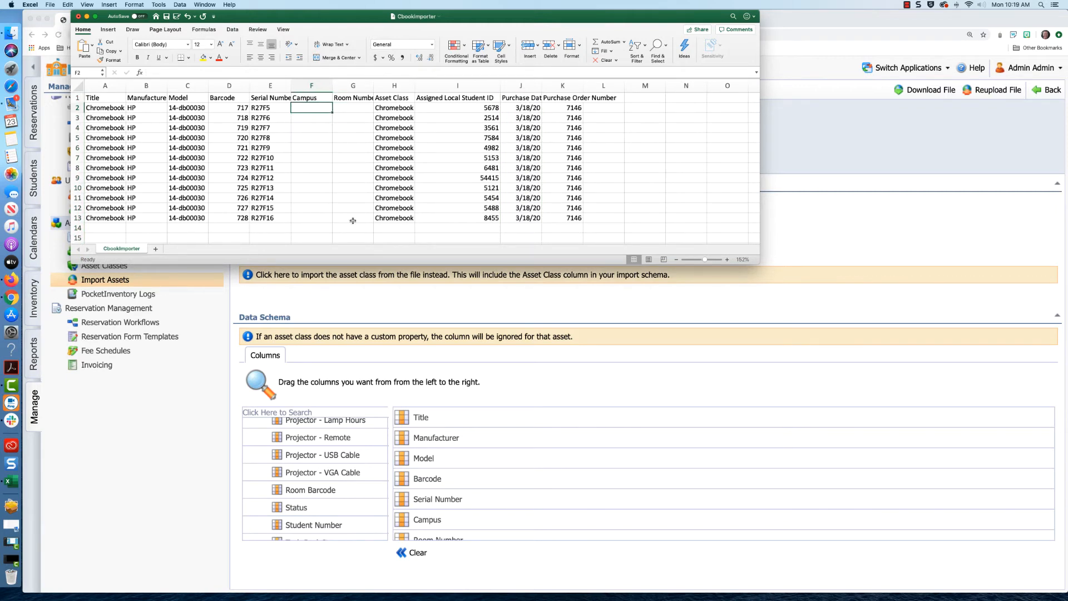
- Remove the header row from the CbookImporter sheet and reload the Import Assets page
left_click(74, 98)
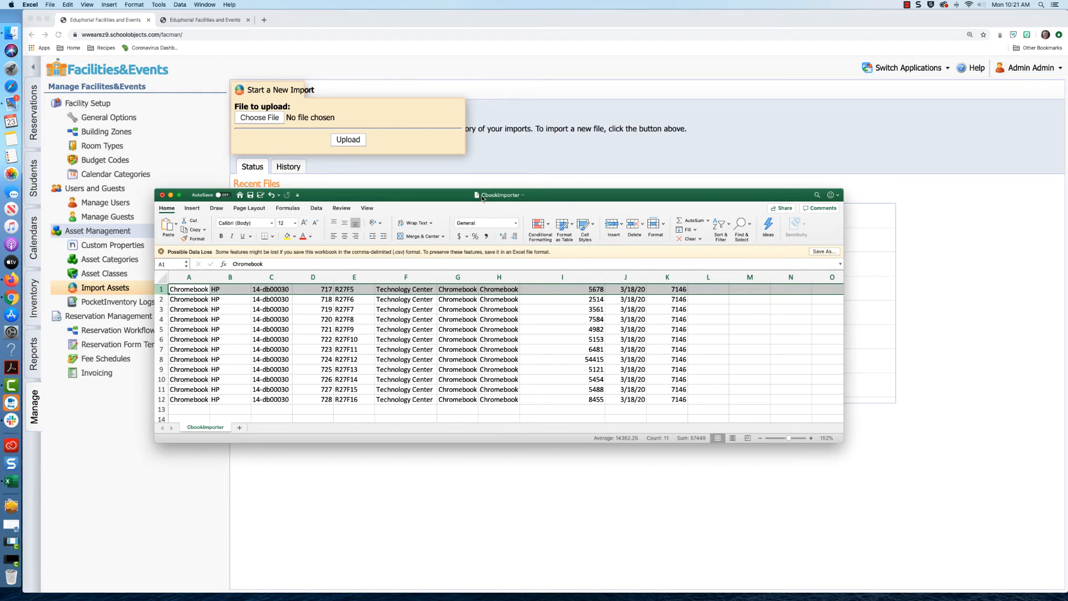
left_click(477, 191)
left_click(259, 117)
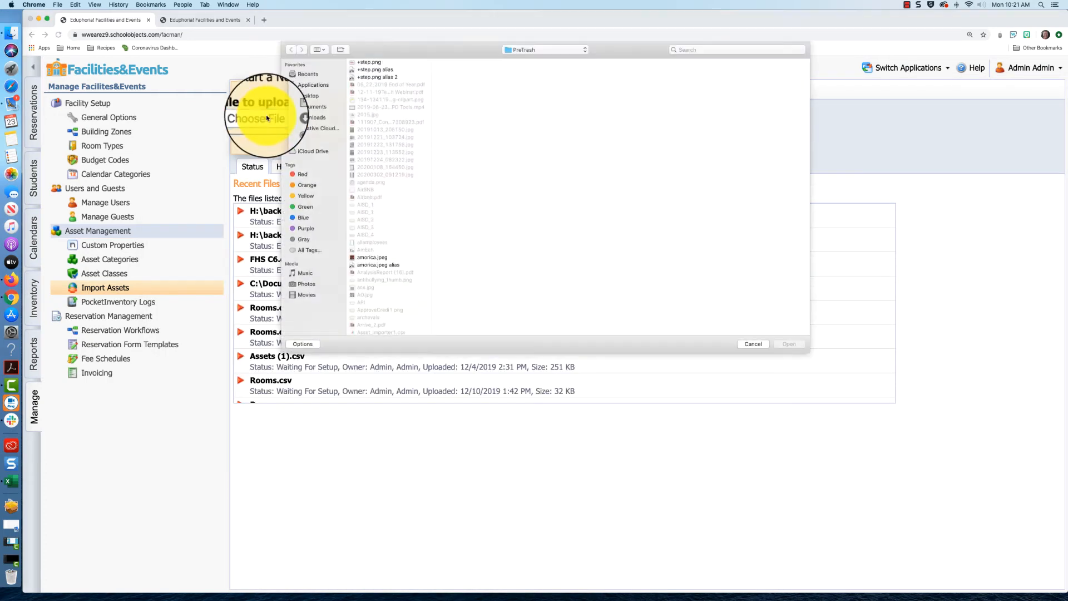
left_click(754, 344)
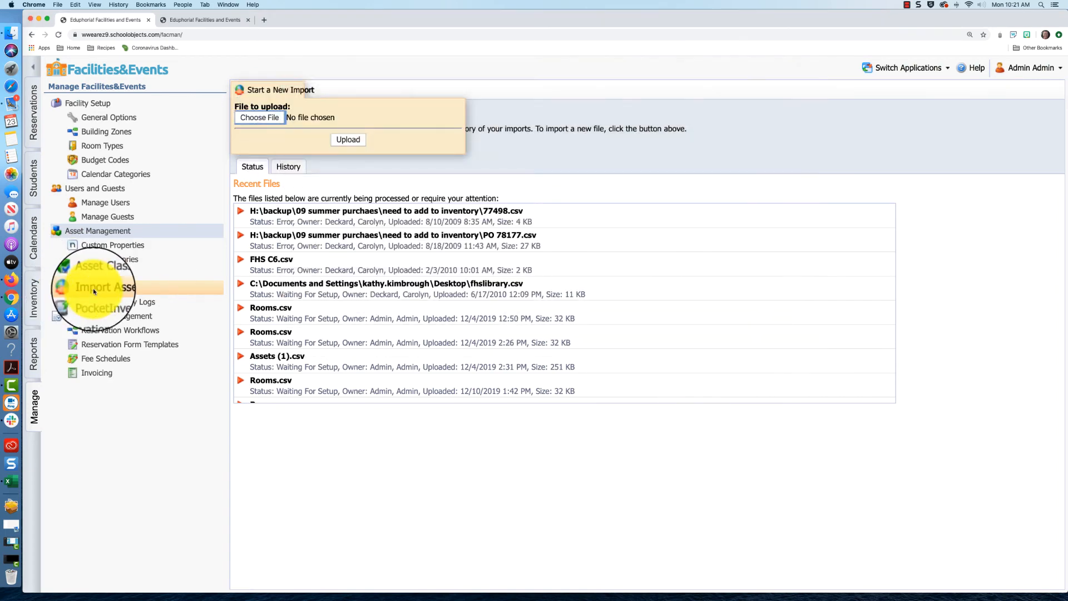
left_click(96, 289)
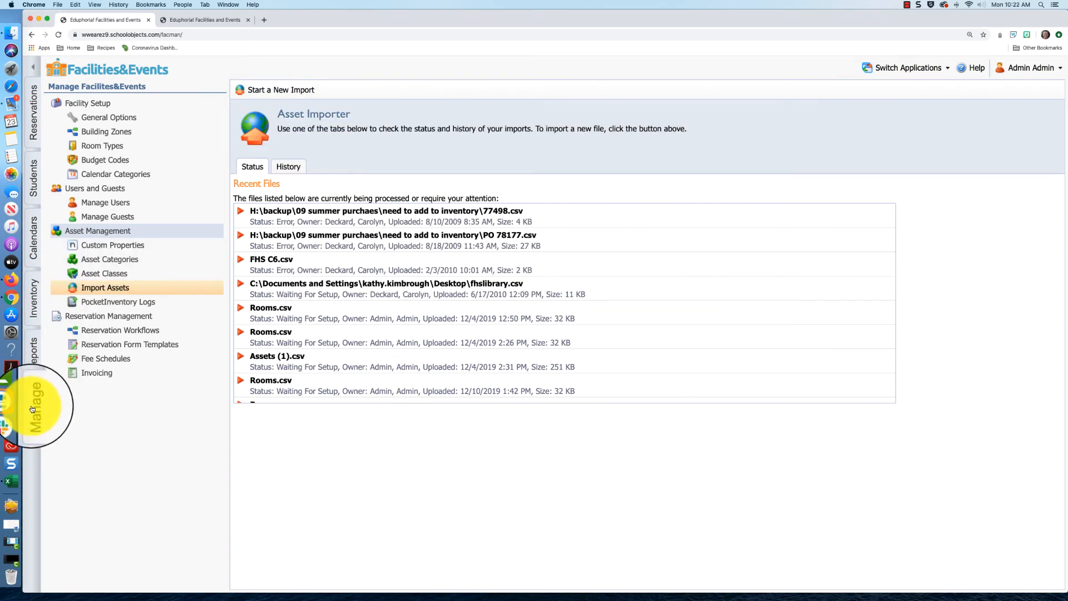
- Start a new asset import and upload CbookImporter.csv from the Desktop
left_click(275, 89)
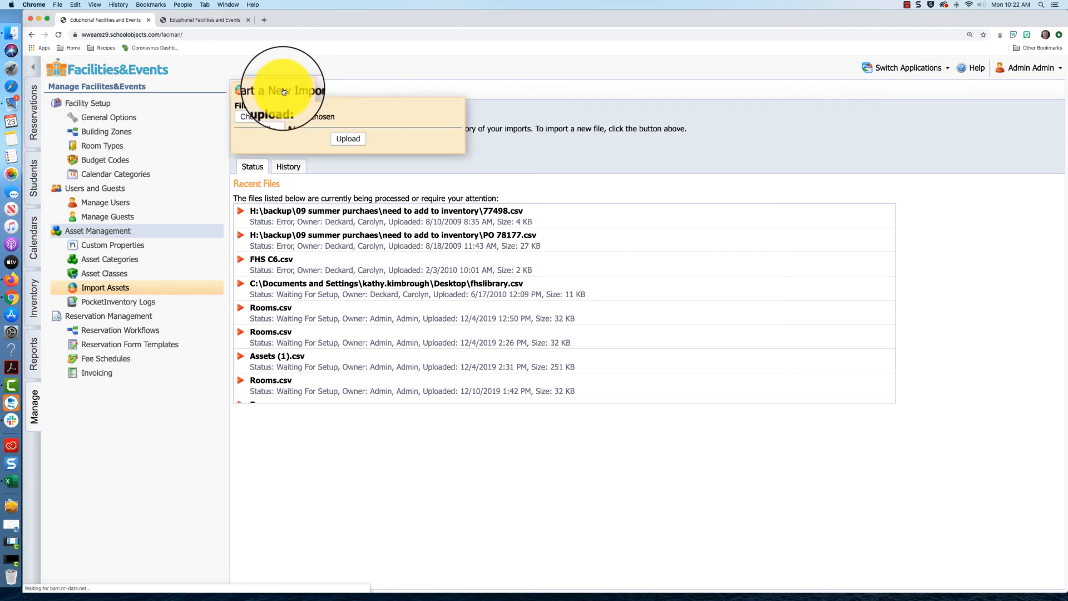
left_click(272, 116)
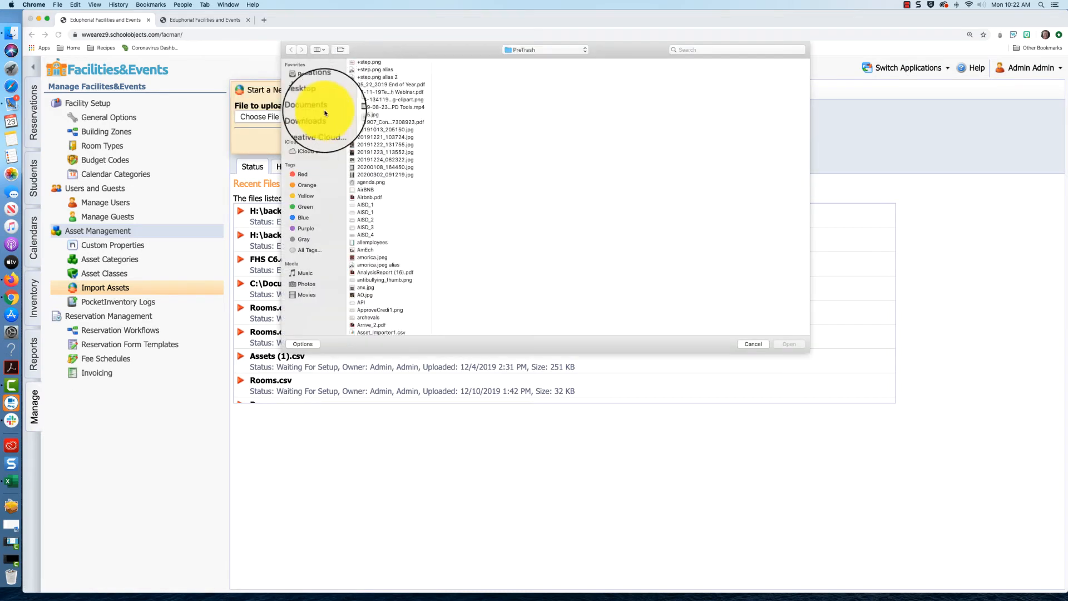
left_click(312, 95)
scroll(380, 89, "up", 3)
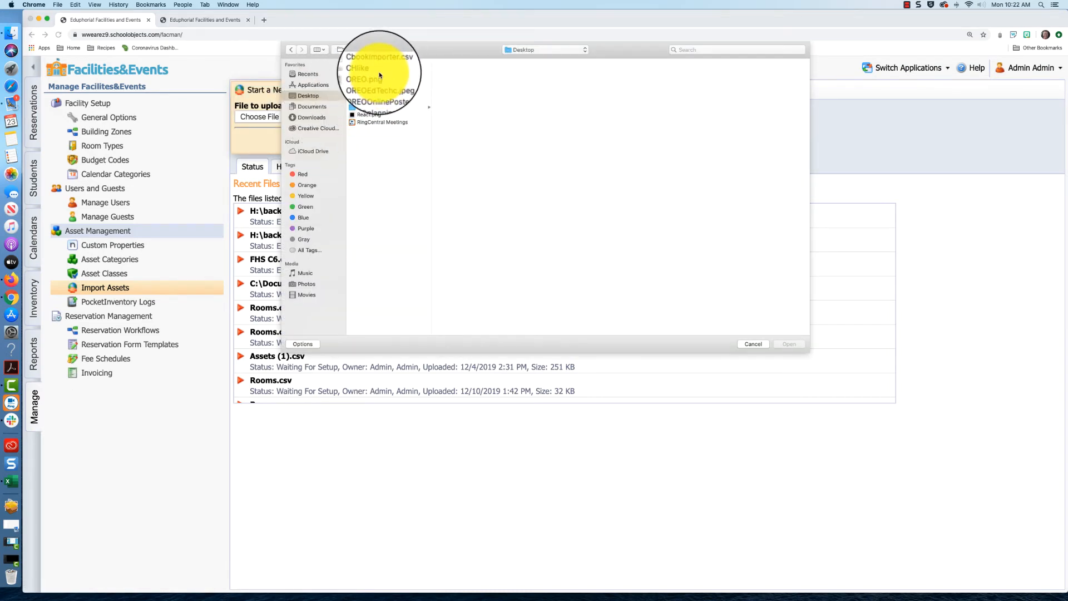
double_click(380, 61)
left_click(348, 139)
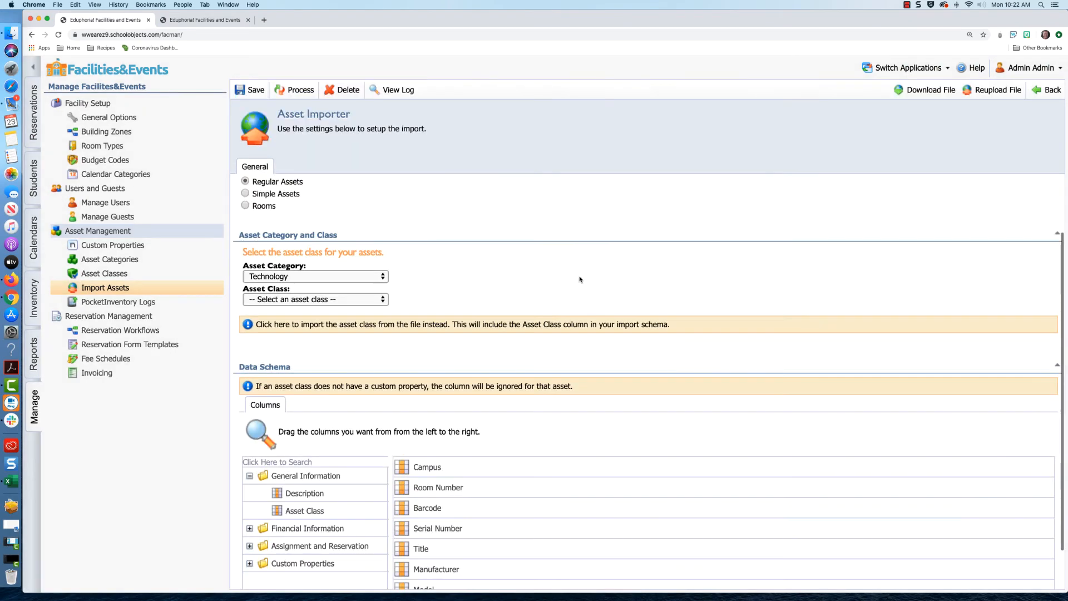
- Choose Student Chromebooks category and Student Chromebook - HP class, then process the import
left_click(353, 280)
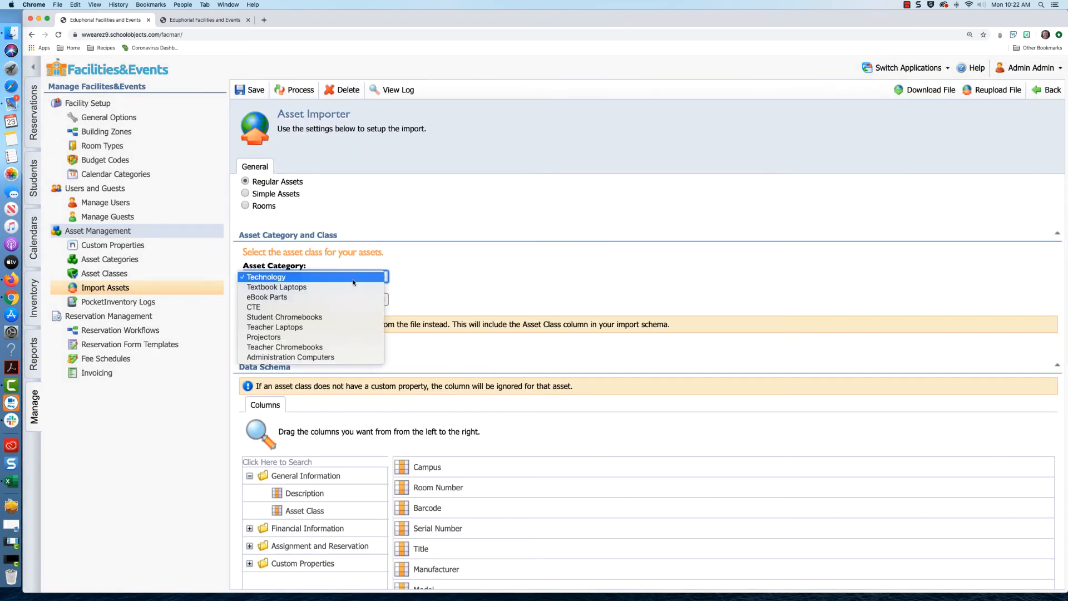
left_click(337, 317)
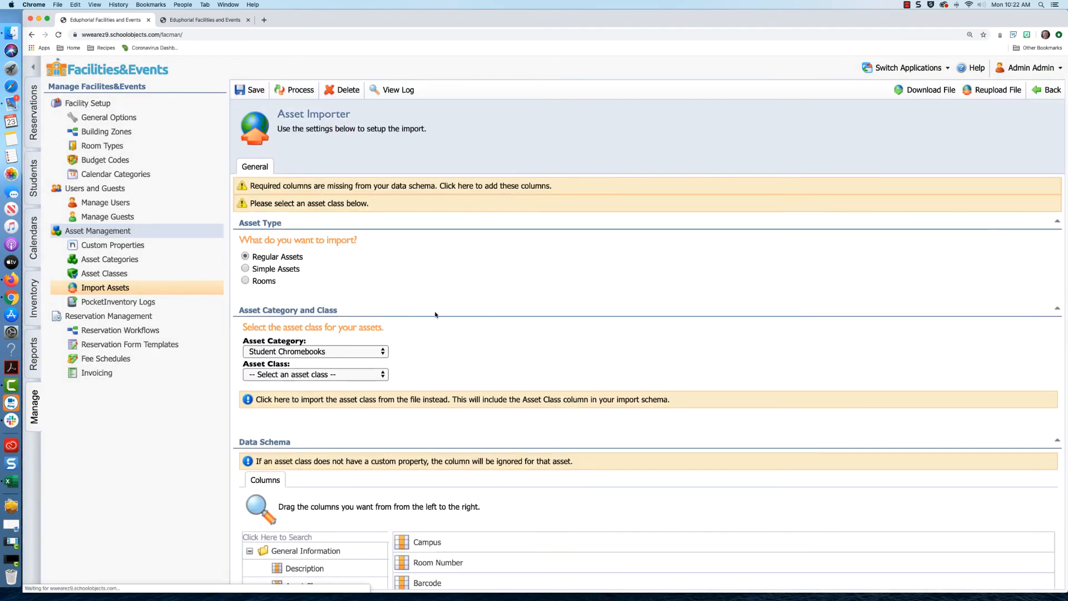
scroll(339, 312, "down", 2)
left_click(339, 250)
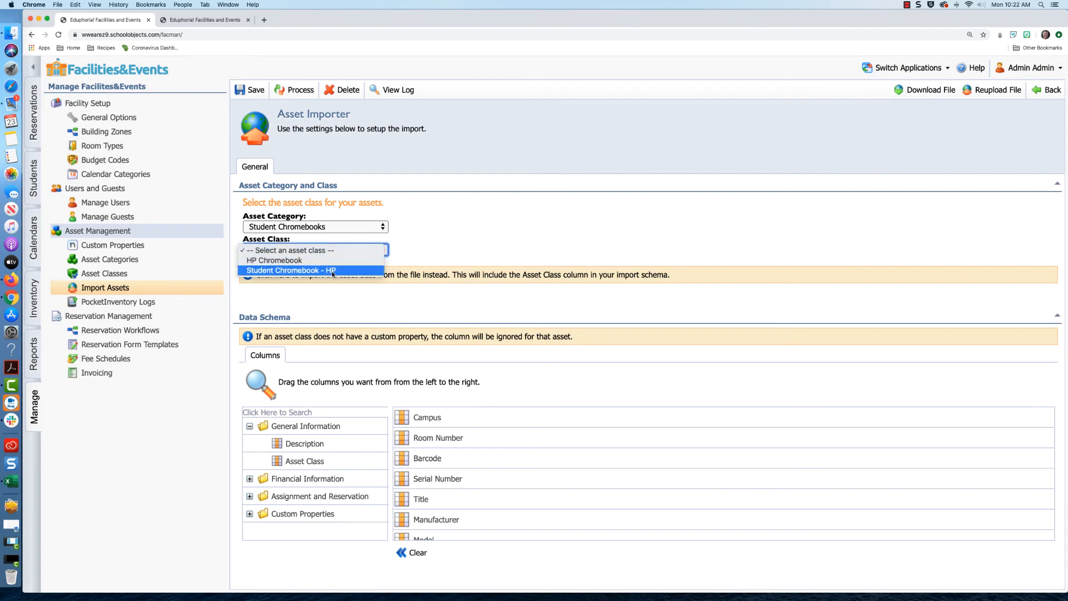
left_click(332, 271)
scroll(534, 246, "down", 3)
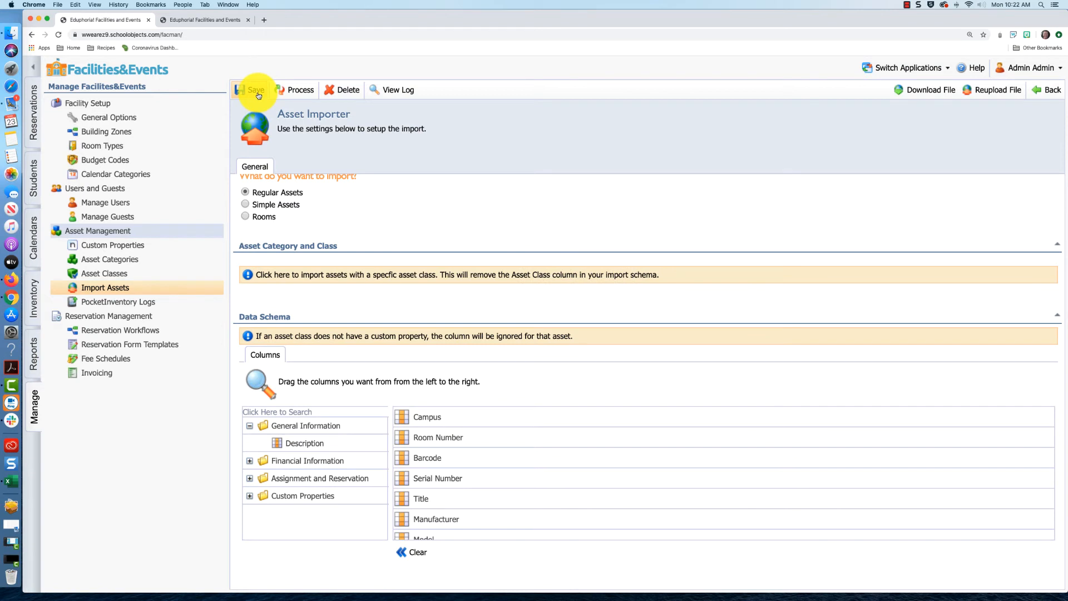
left_click(288, 92)
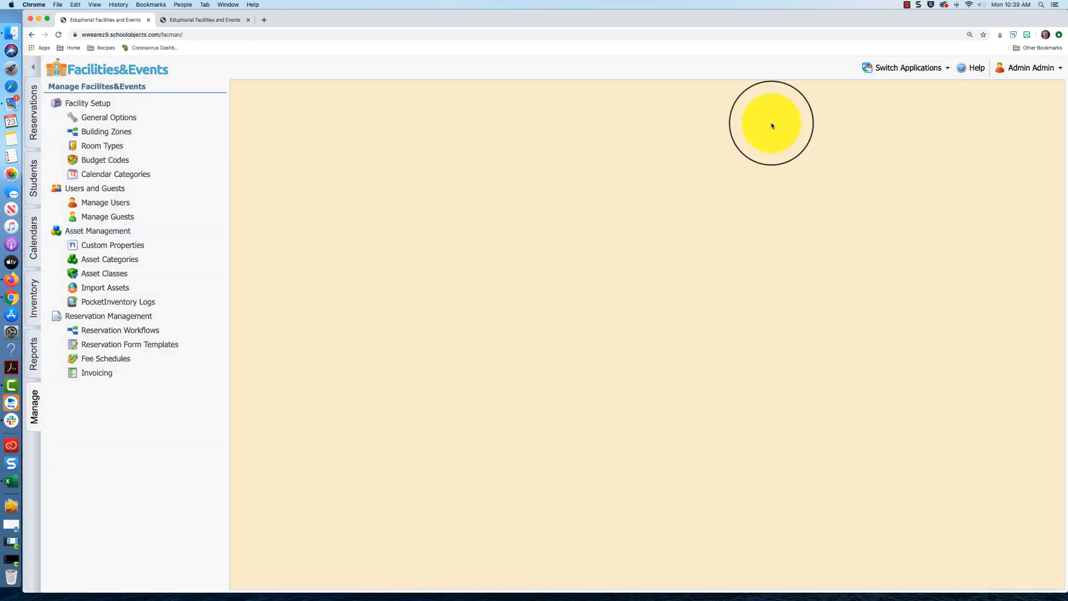
- Show the Technology Center Chromebook Checkout room's assets in Advanced view and select all 14
left_click(34, 291)
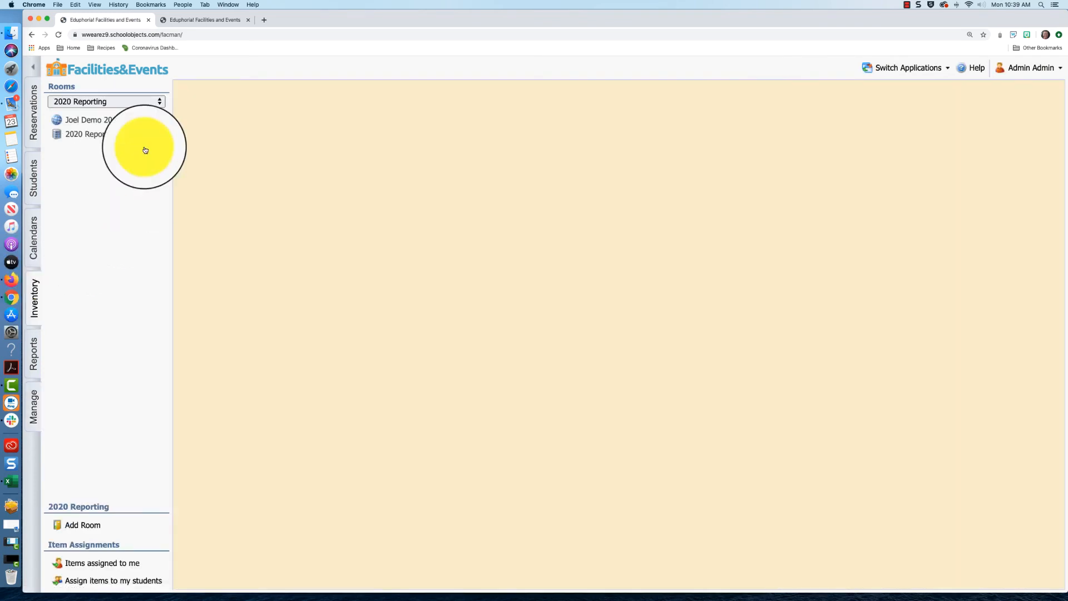
left_click(129, 101)
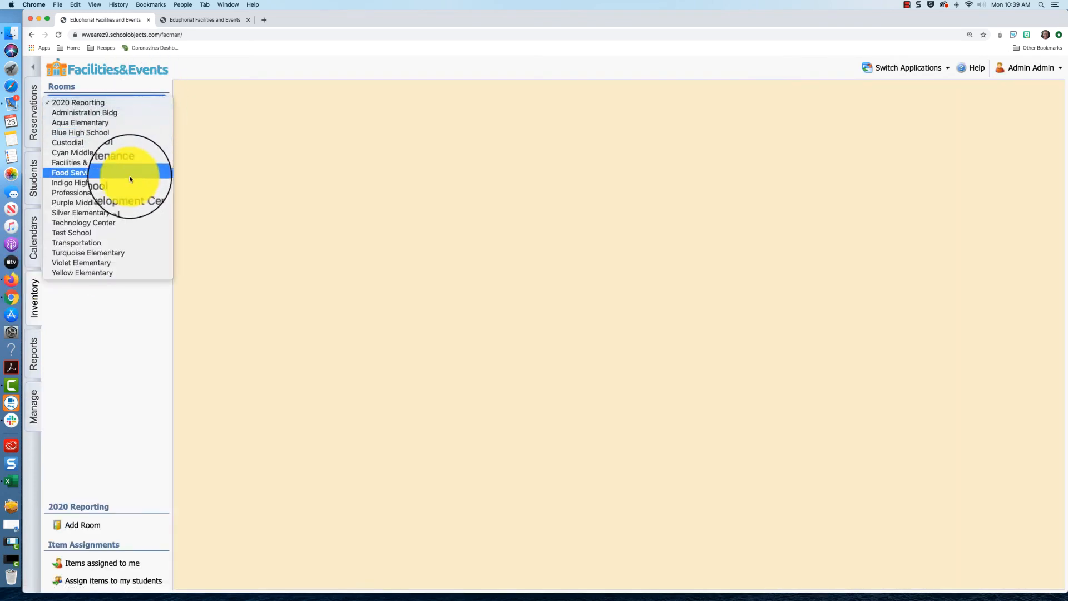
left_click(120, 223)
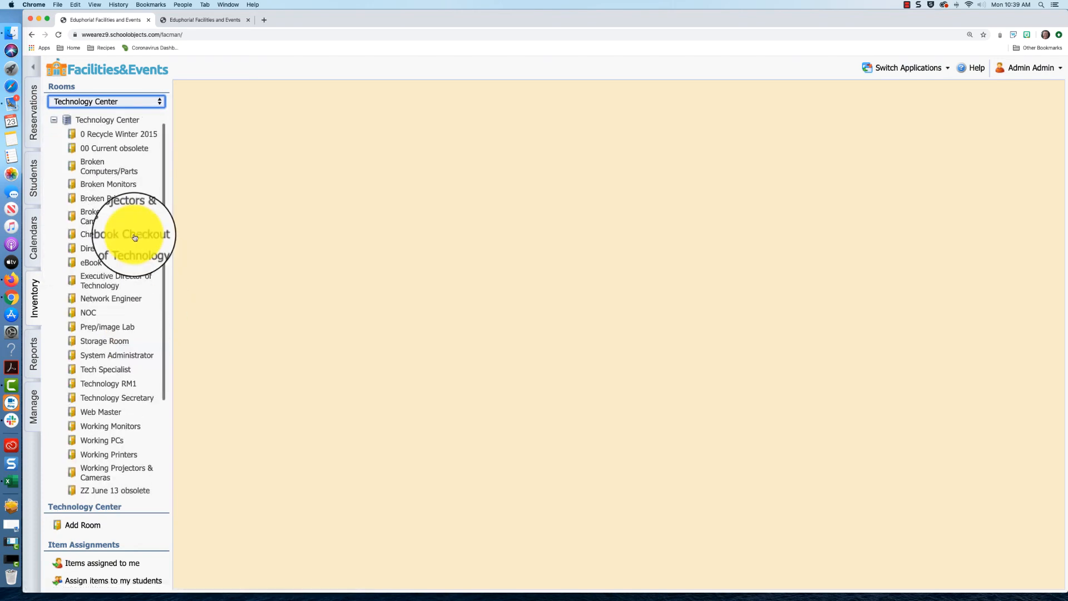
left_click(135, 237)
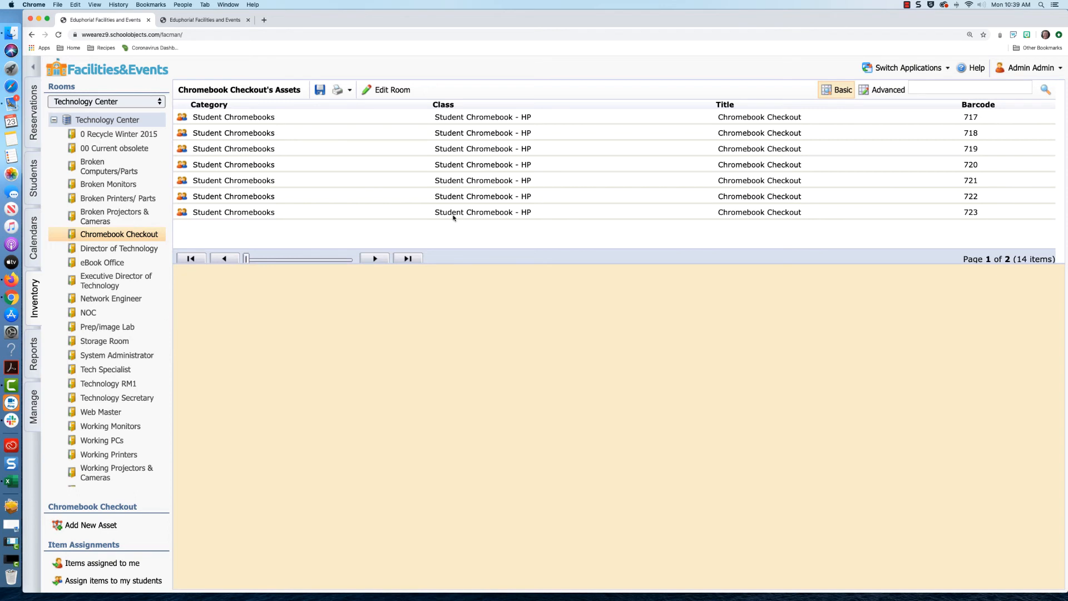
left_click(887, 91)
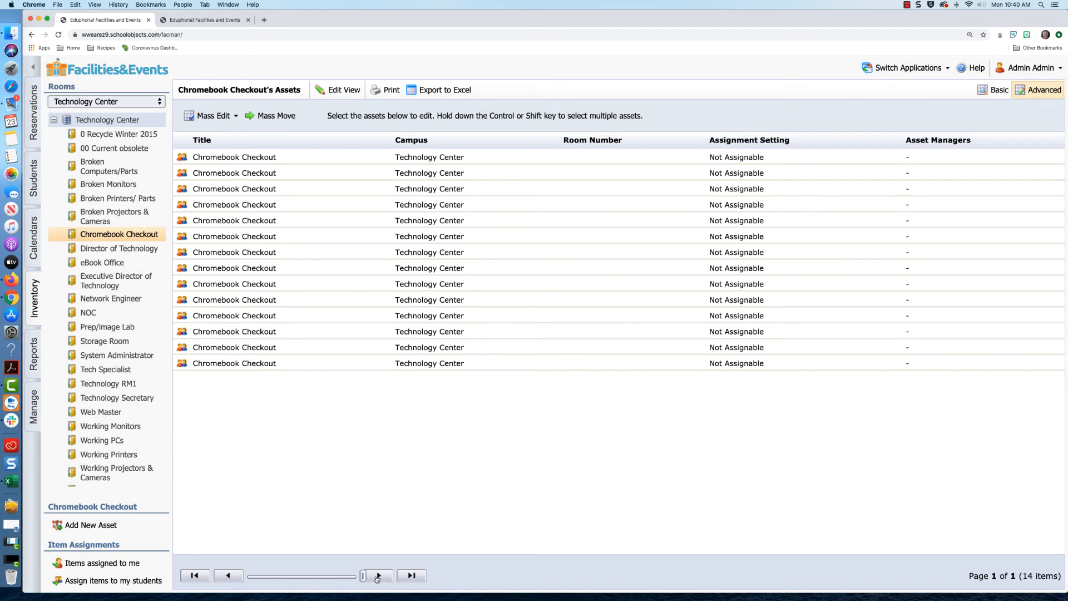
left_click(258, 160)
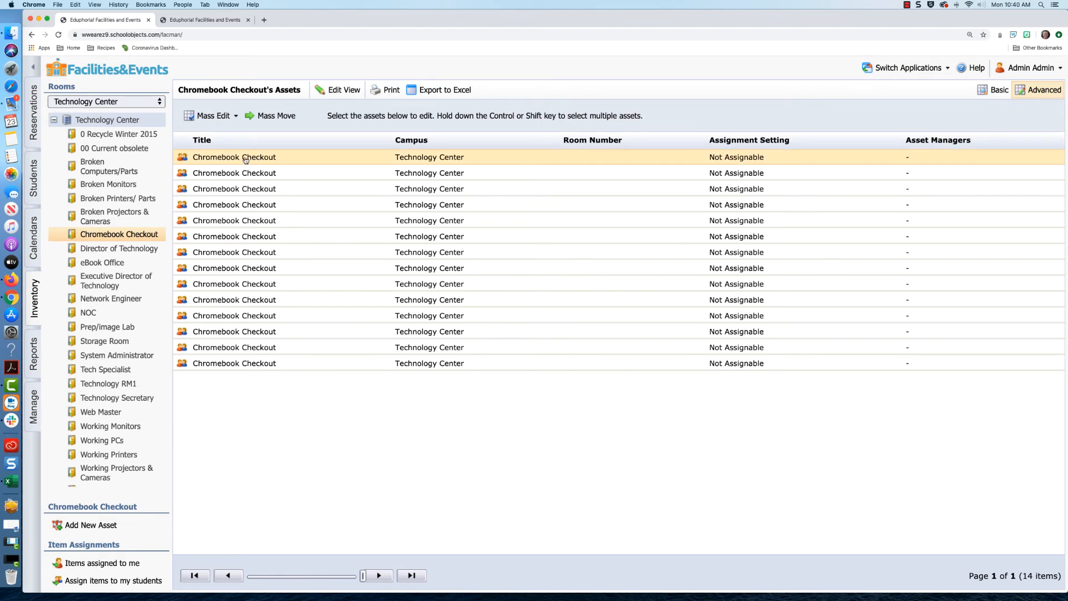
left_click(267, 364, "shift")
- For the selected assets, enable assignment to a student by a staff member
left_click(235, 116)
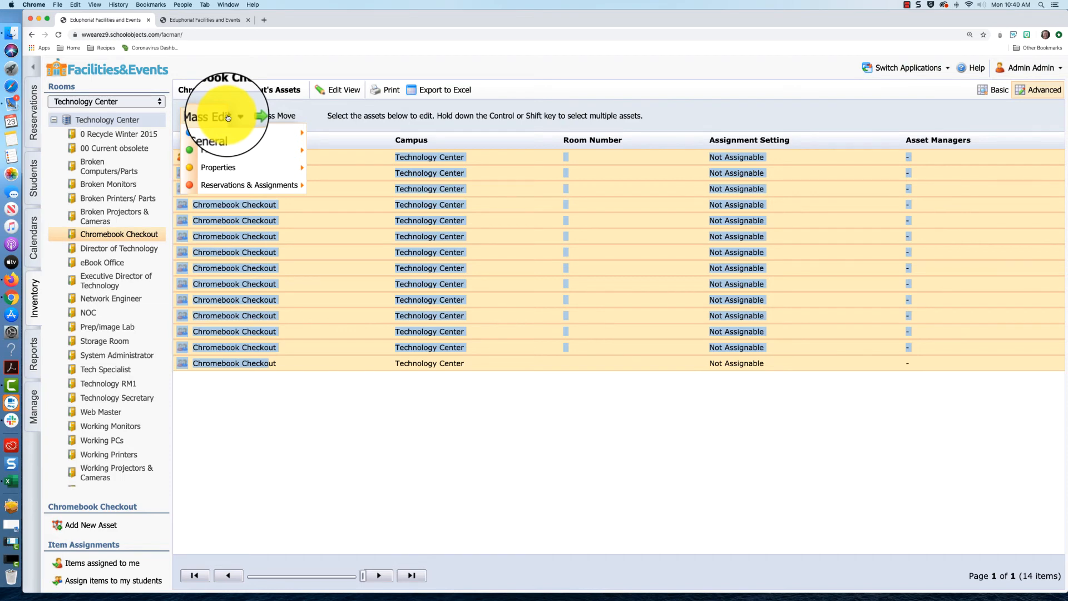
mouse_move(243, 183)
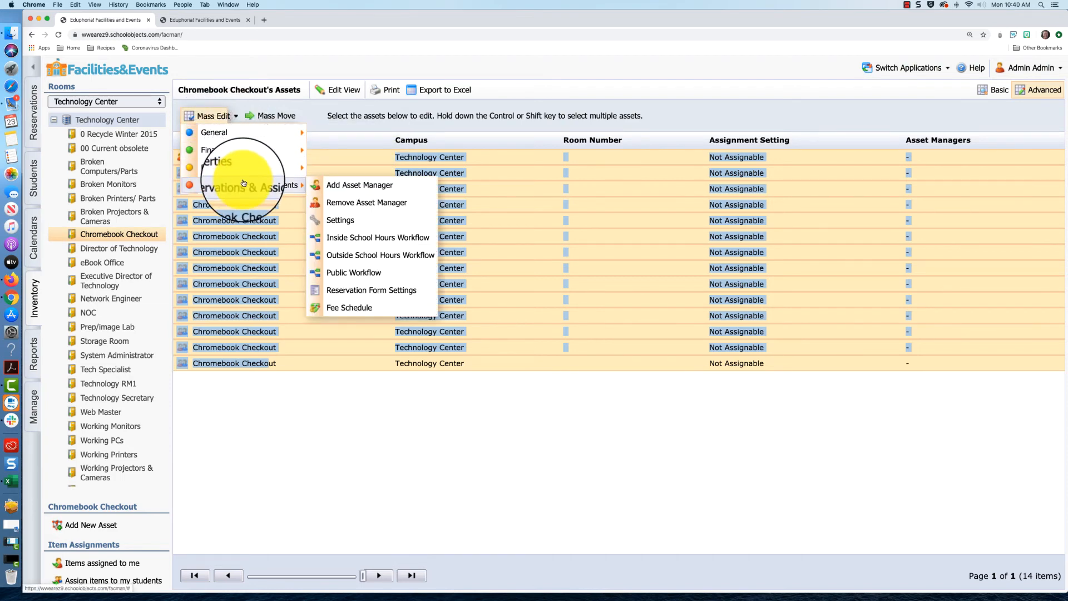
left_click(328, 225)
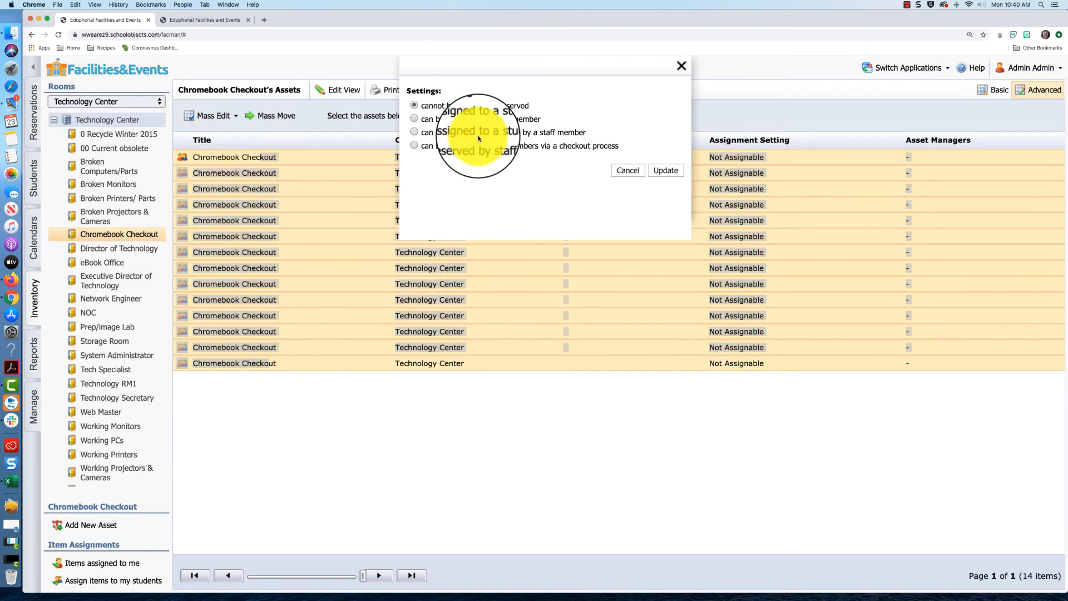
left_click(431, 133)
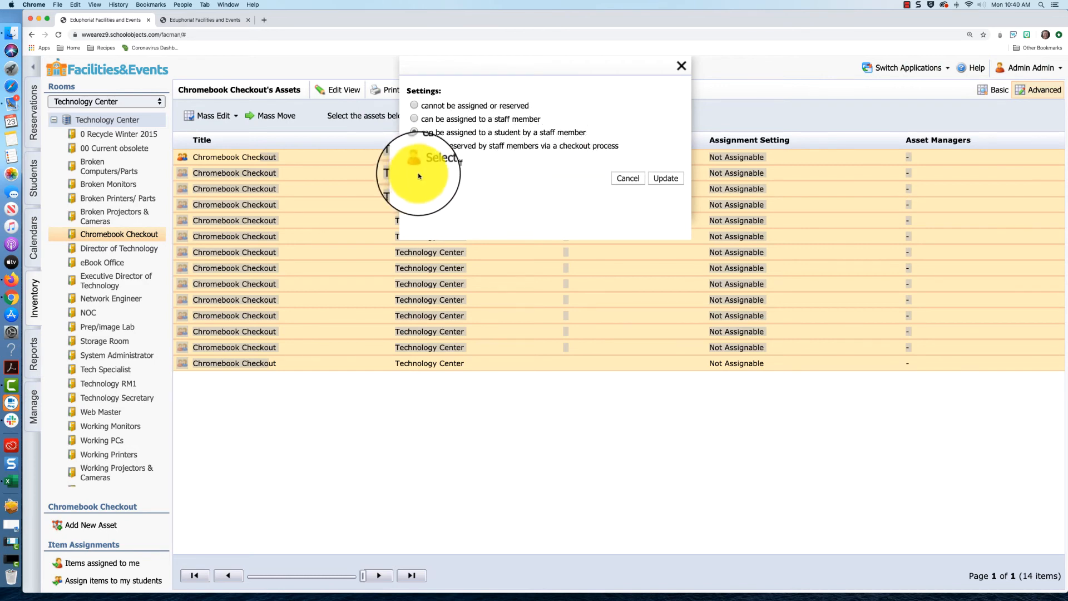
- Choose the admin account as the assigning staff member and save the update
left_click(434, 164)
left_click(442, 183)
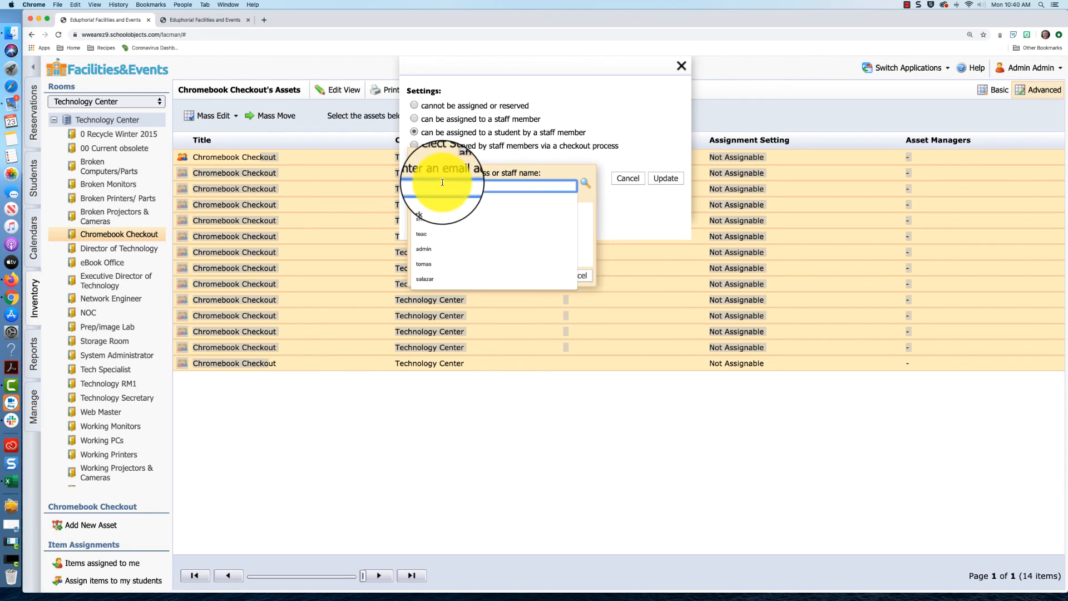
type("admin")
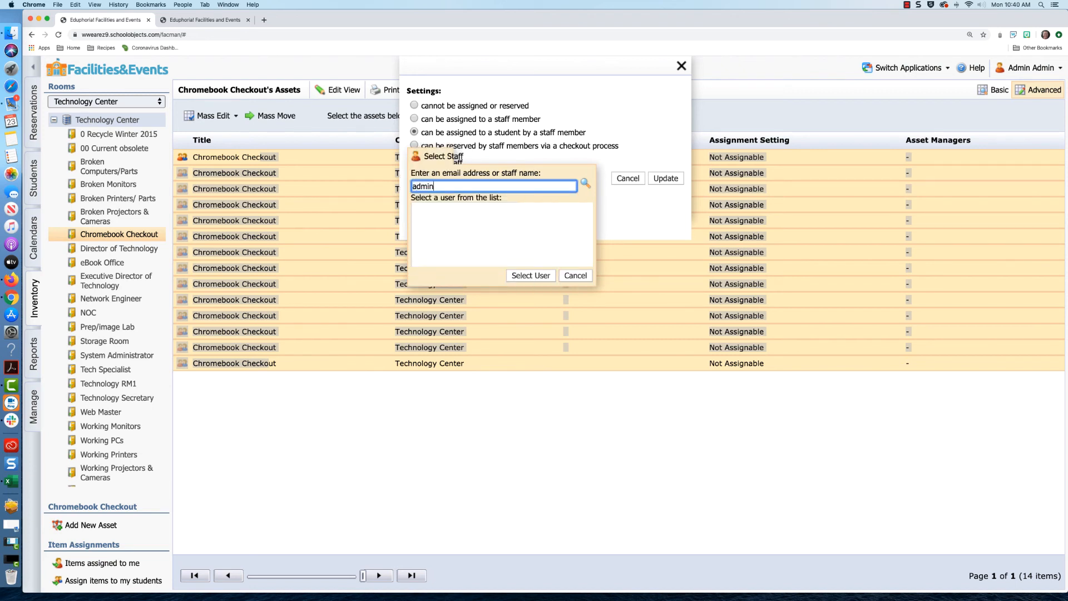
left_click(585, 184)
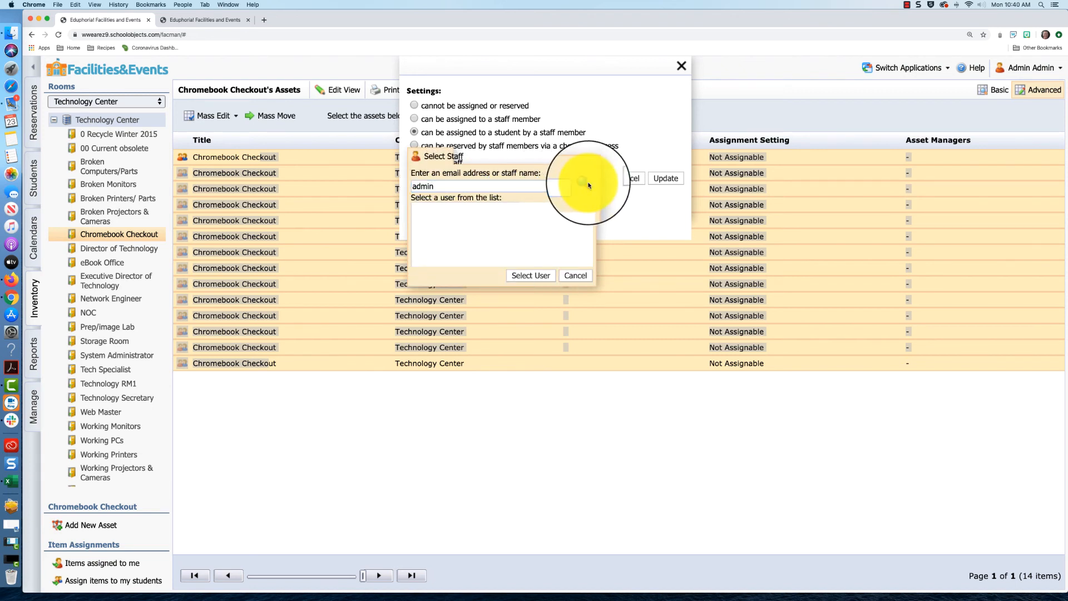
left_click(440, 209)
left_click(530, 276)
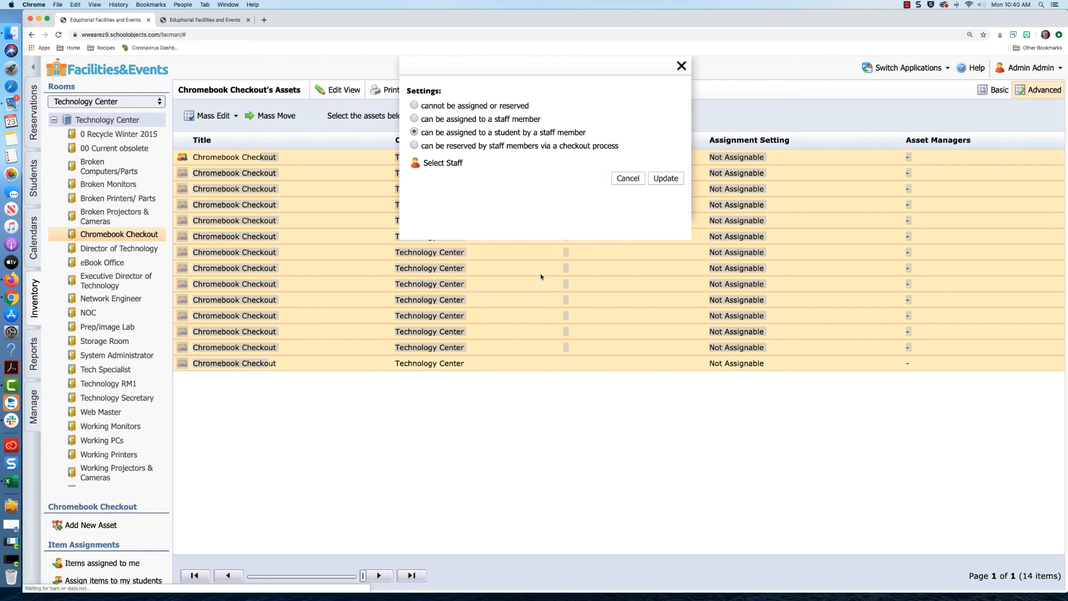
left_click(668, 180)
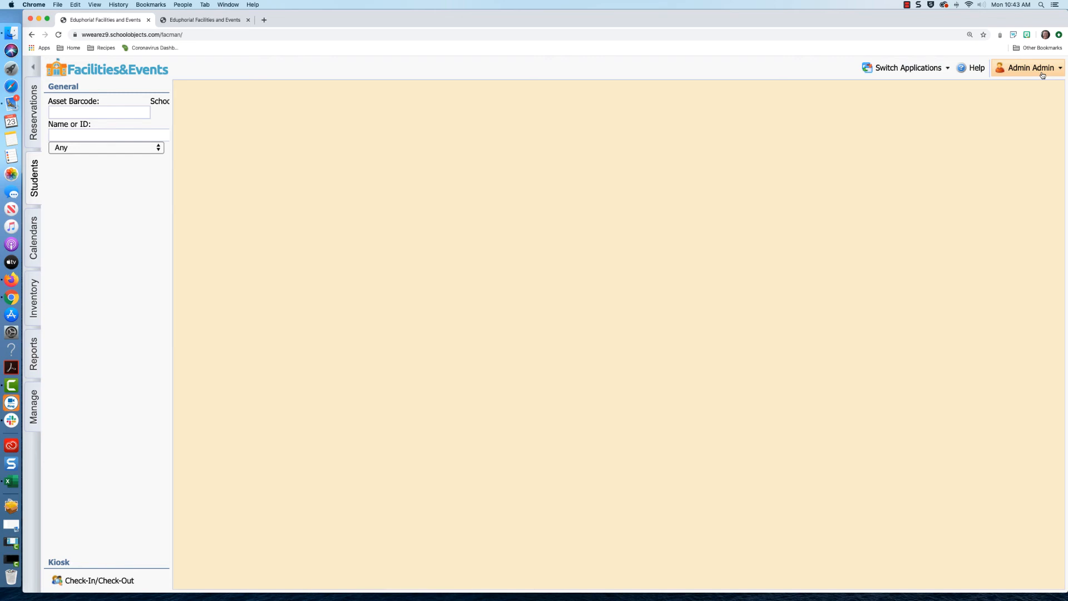
- Launch the student check-in/check-out kiosk, search 'jon', and open the chosen student's page
left_click(35, 163)
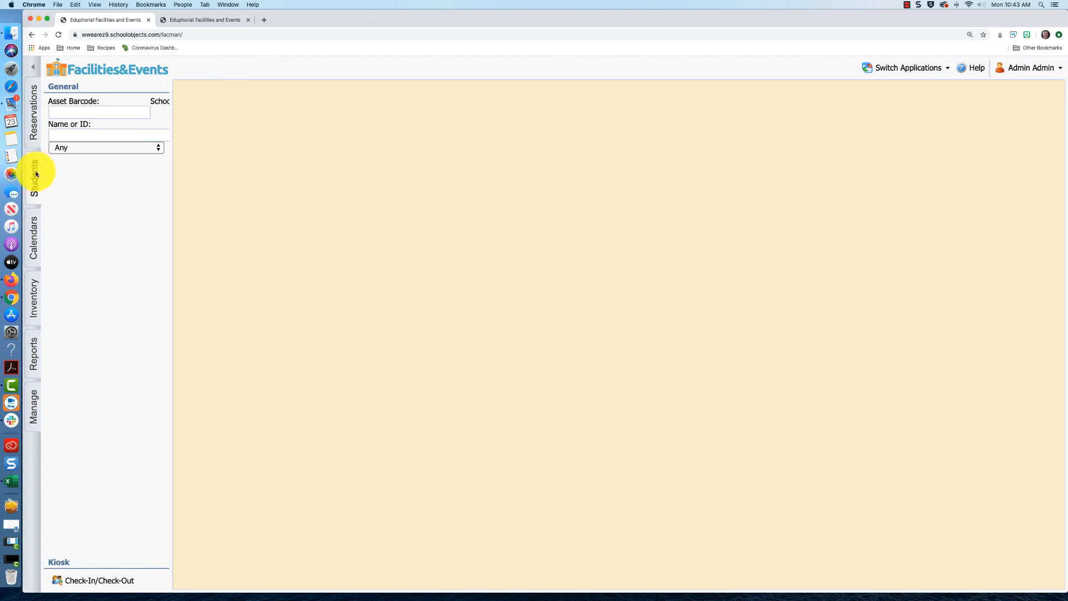
left_click(101, 585)
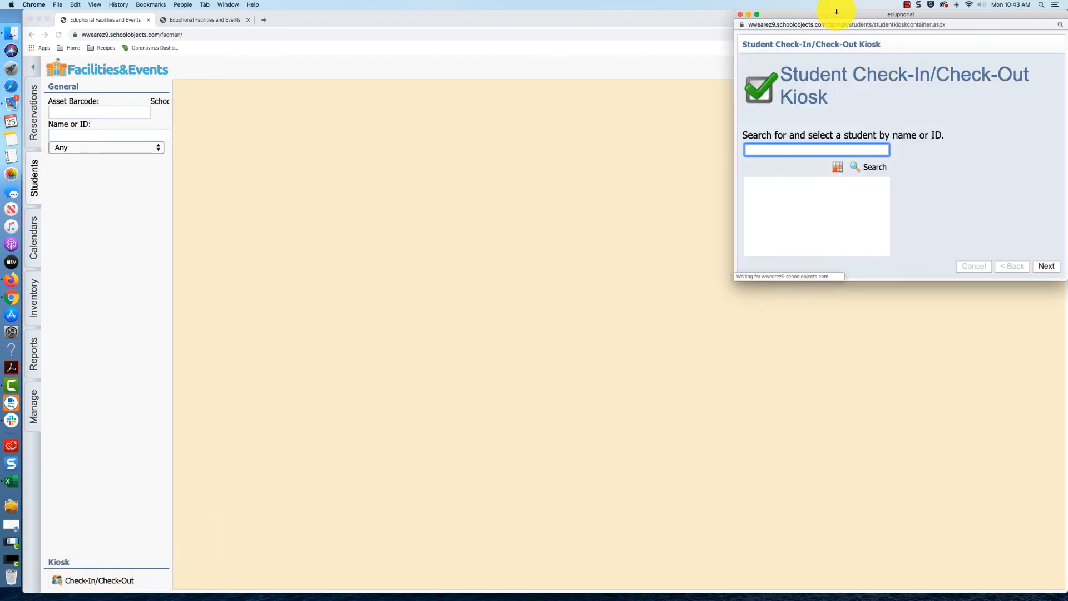
left_click(325, 155)
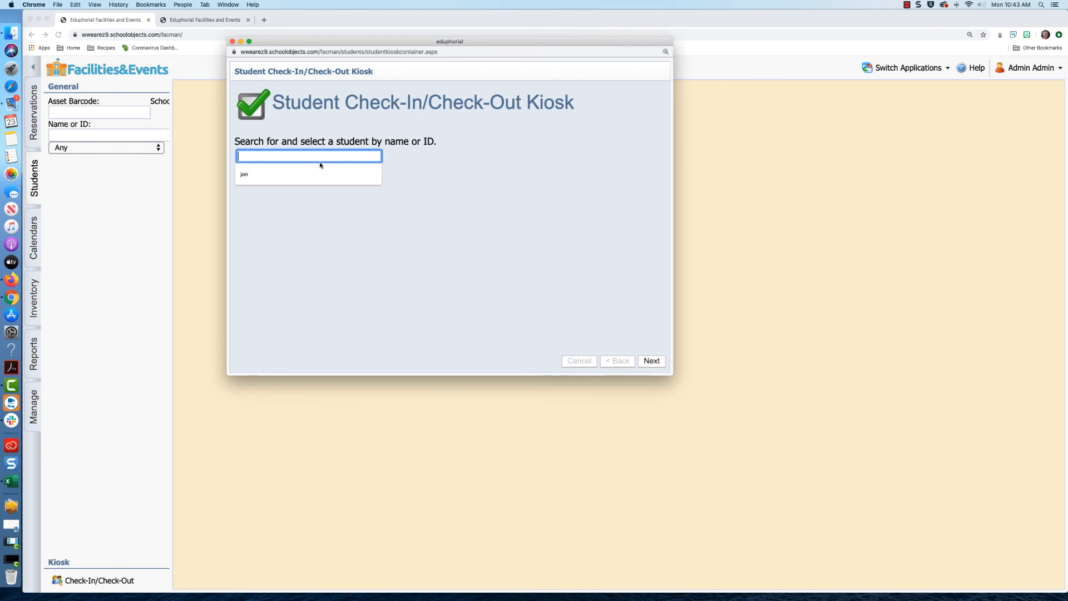
left_click(316, 172)
scroll(324, 220, "down", 2)
scroll(323, 221, "down", 2)
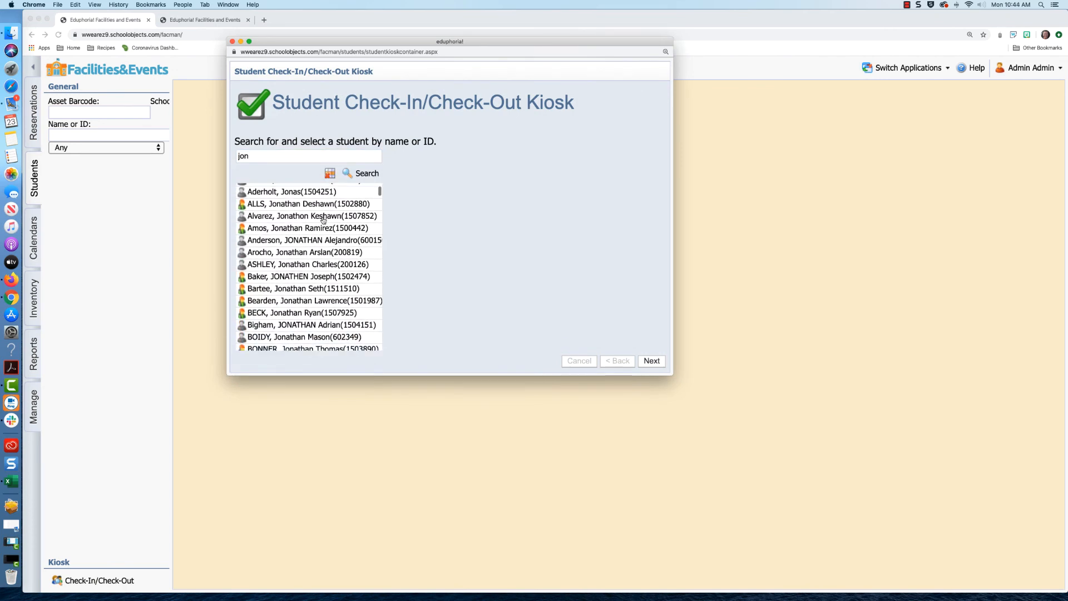
scroll(323, 220, "up", 4)
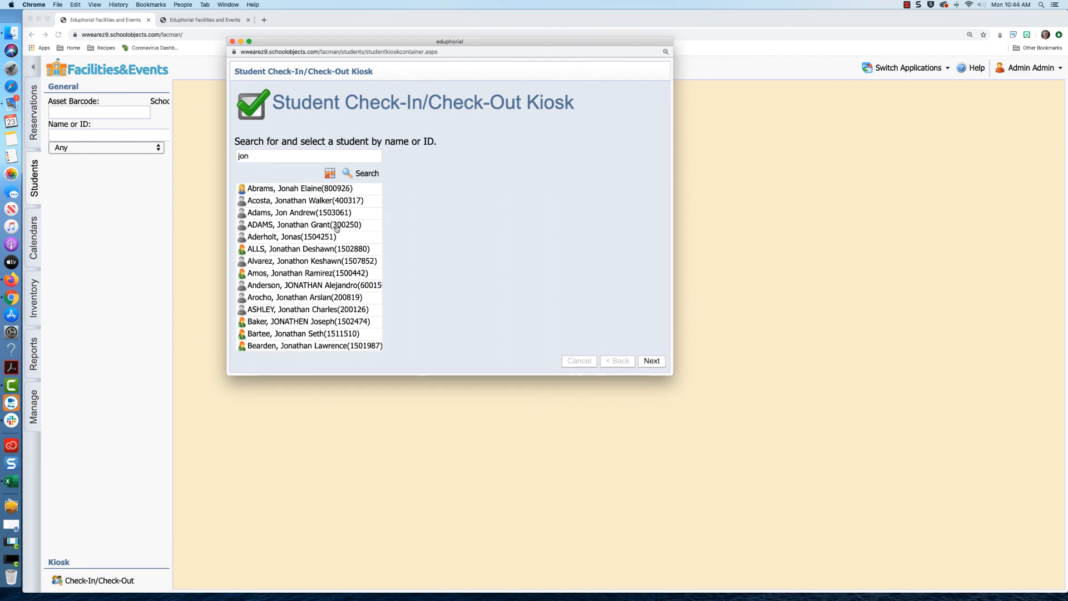
left_click(327, 251)
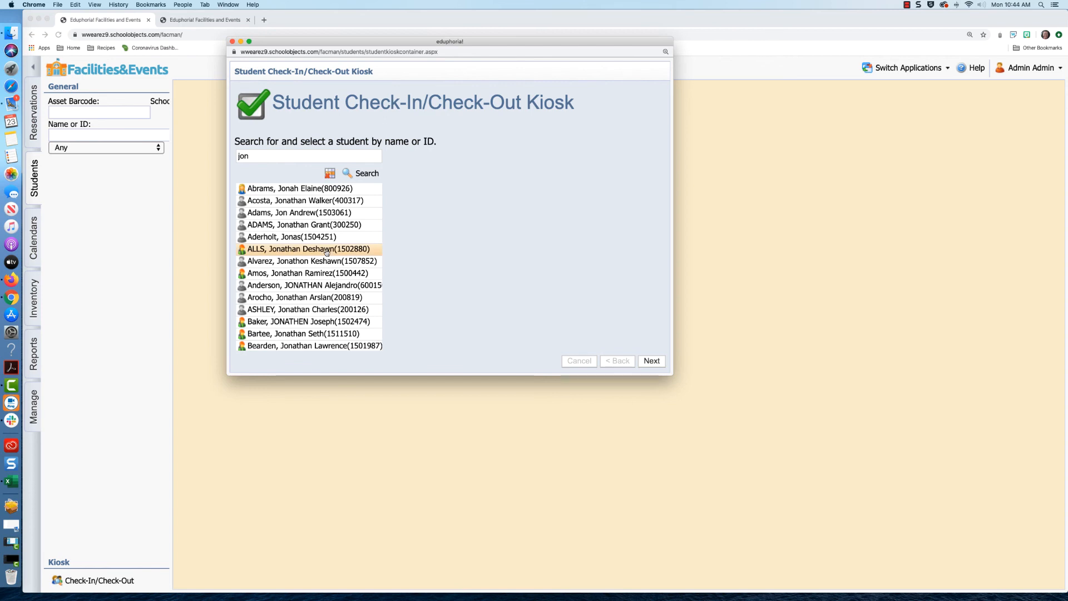
left_click(651, 361)
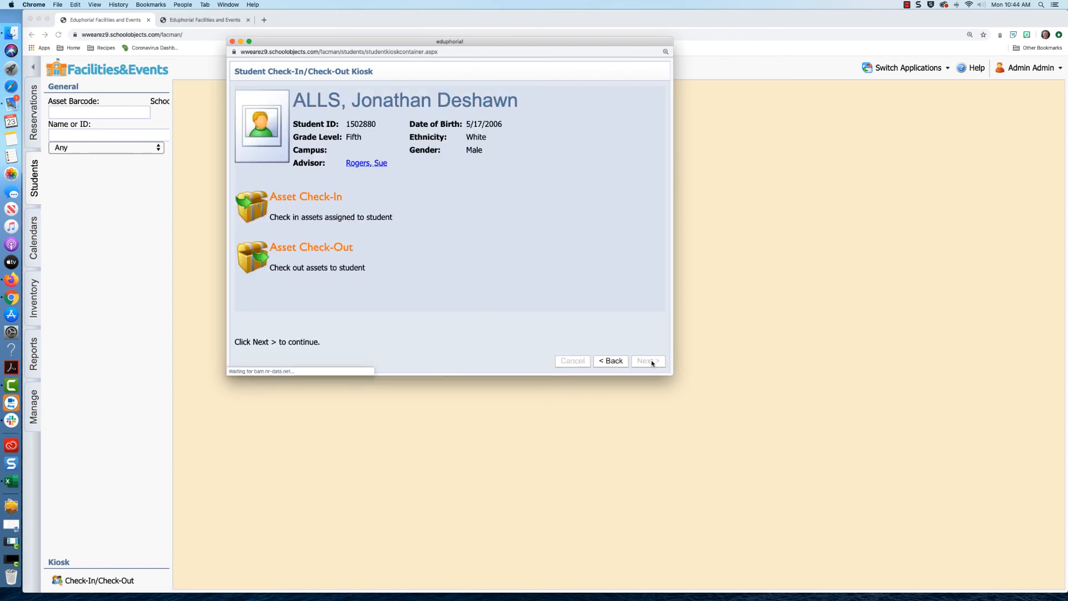
- Add Chromebook Checkout barcode 718 to the student's asset check-out list
left_click(331, 250)
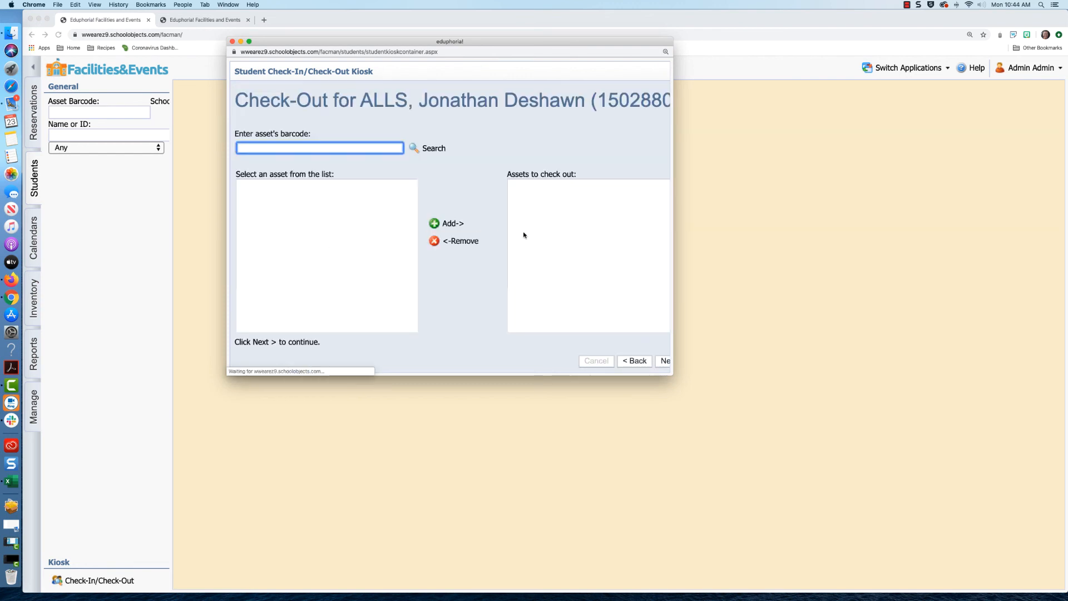
type("718")
key("Return")
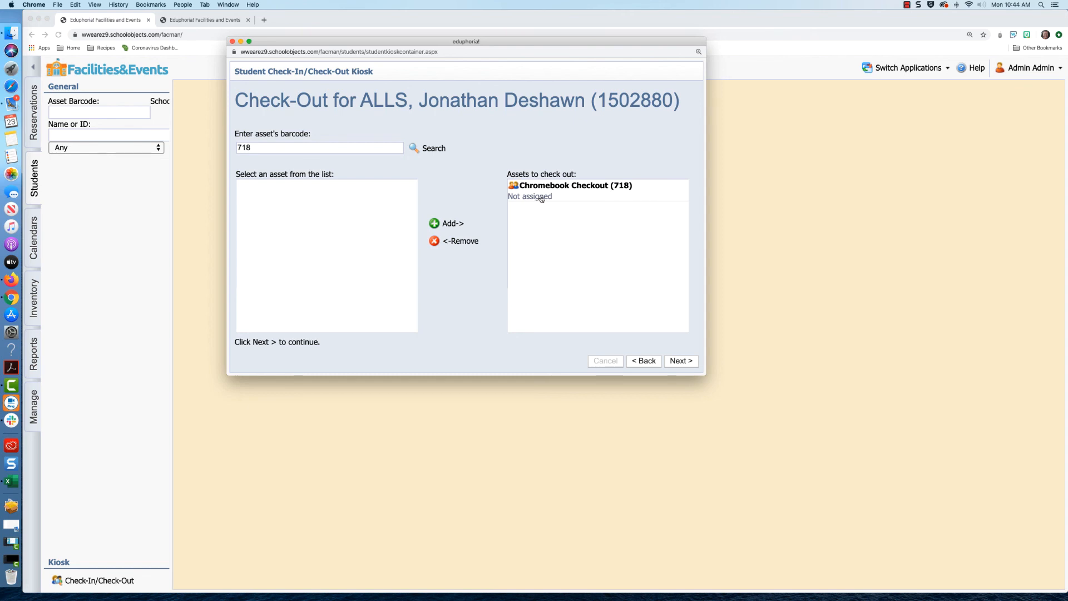
left_click(537, 196)
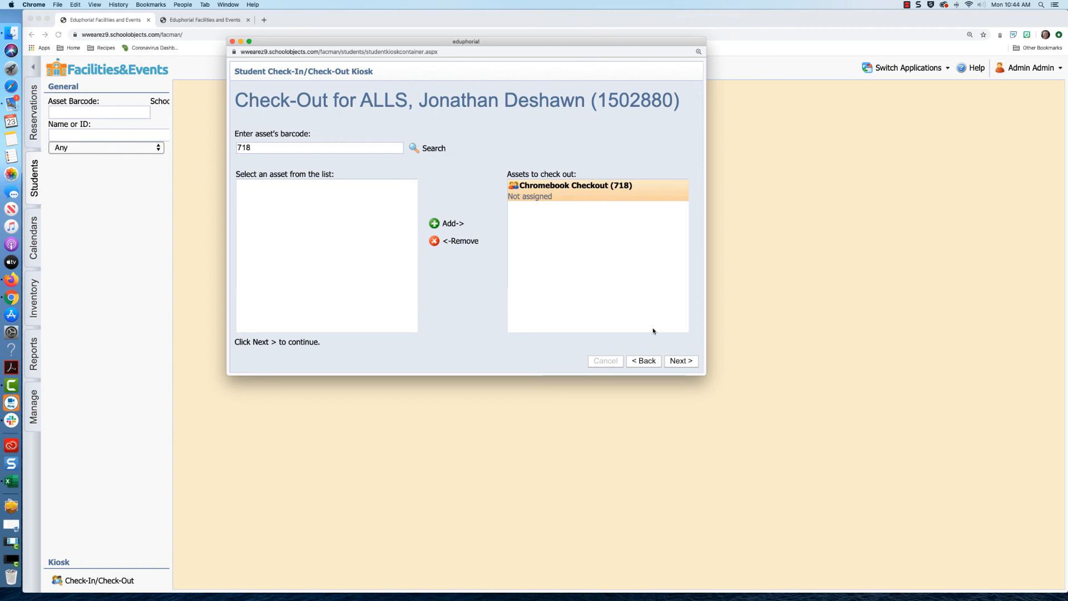
left_click(680, 360)
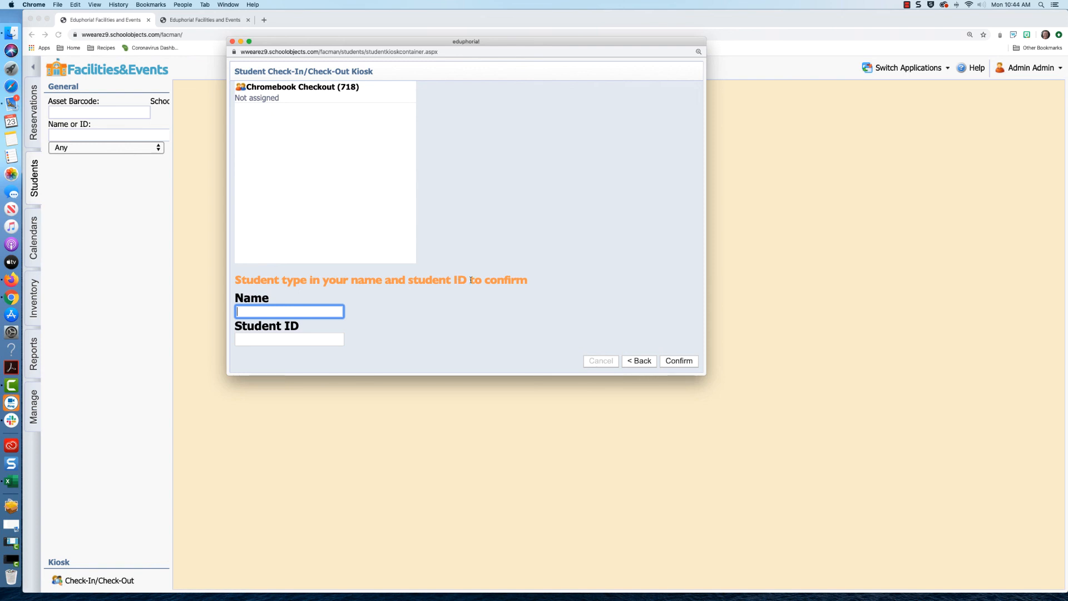
- Confirm the check-out with the student's name and student ID, then close the kiosk
left_click(314, 312)
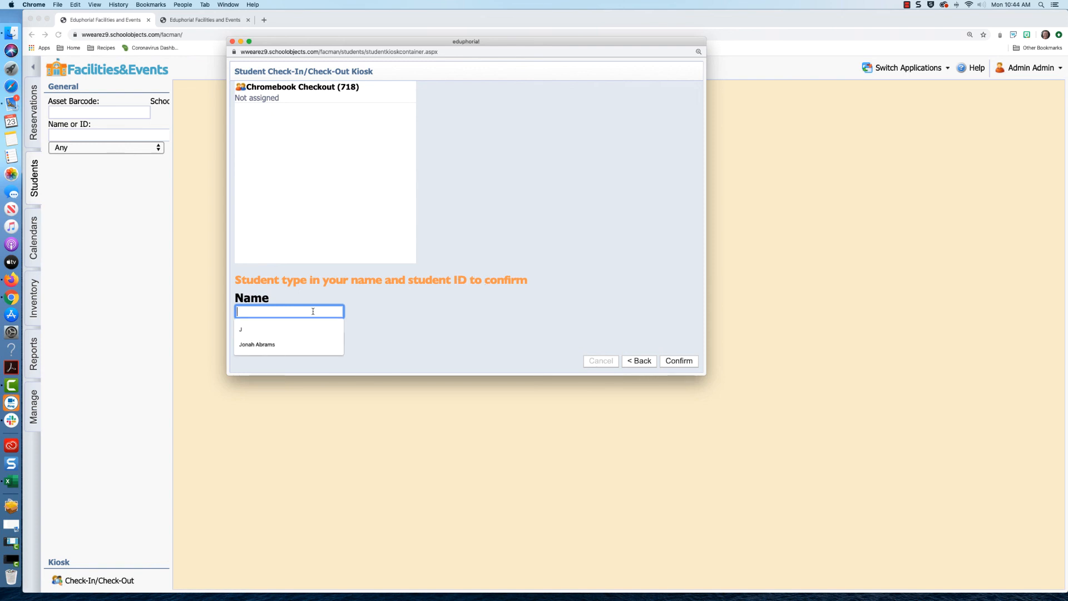
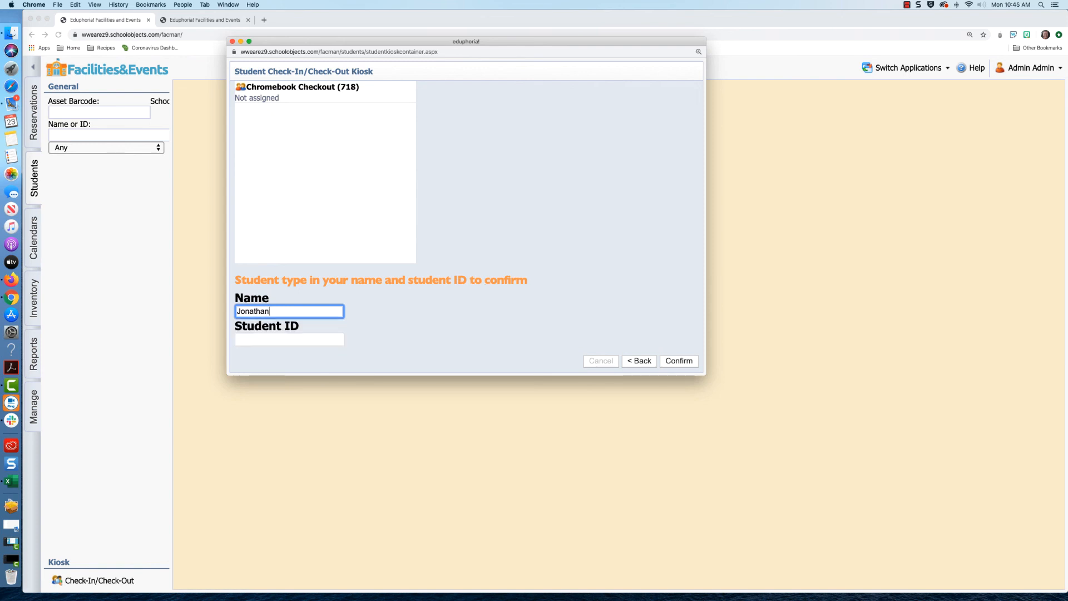
key("Tab")
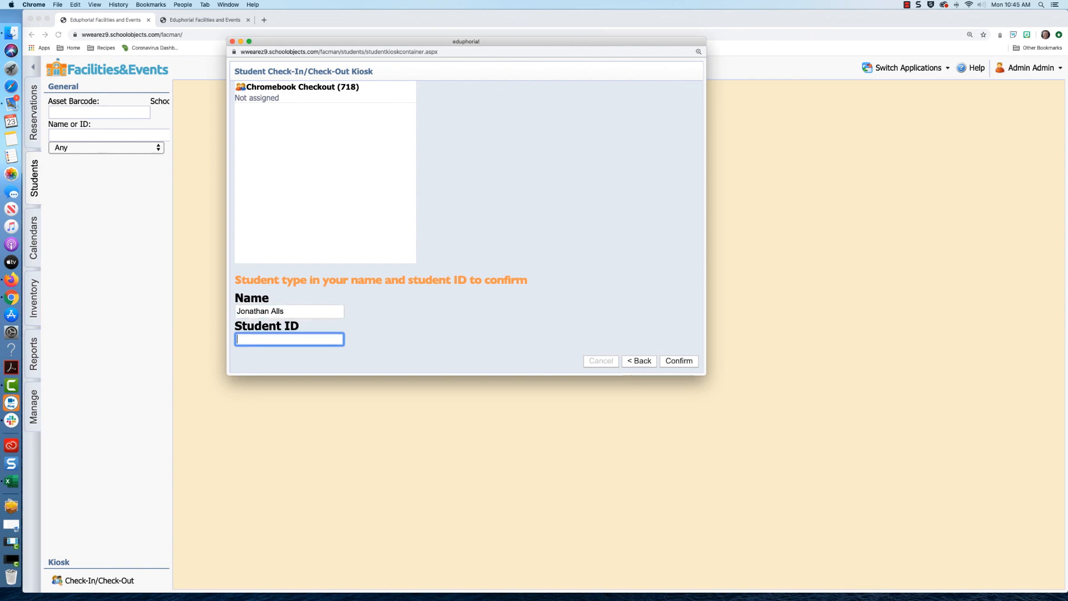
key("Return")
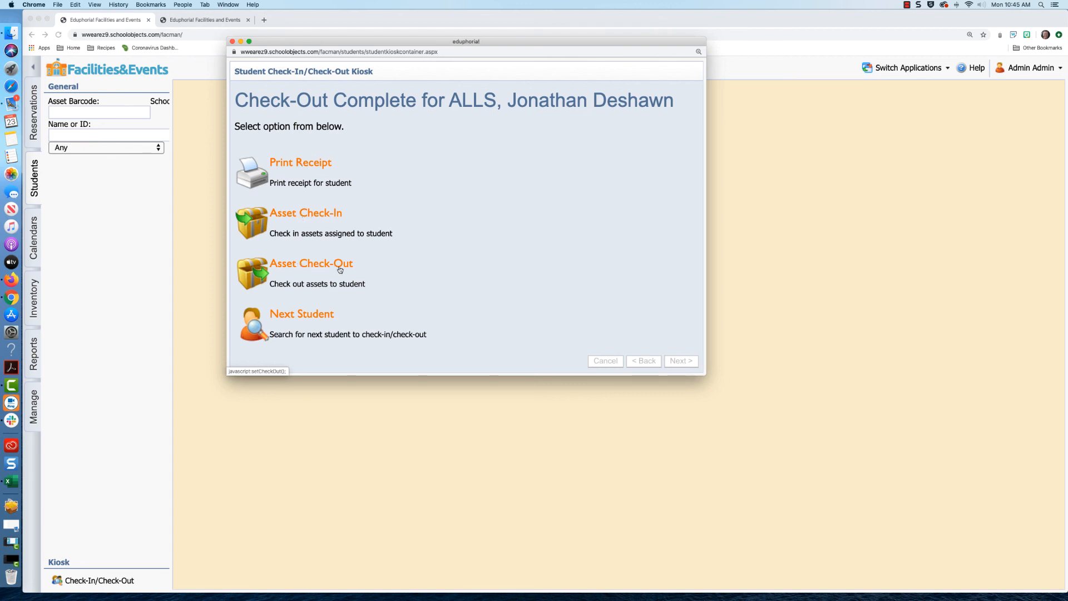
left_click(301, 315)
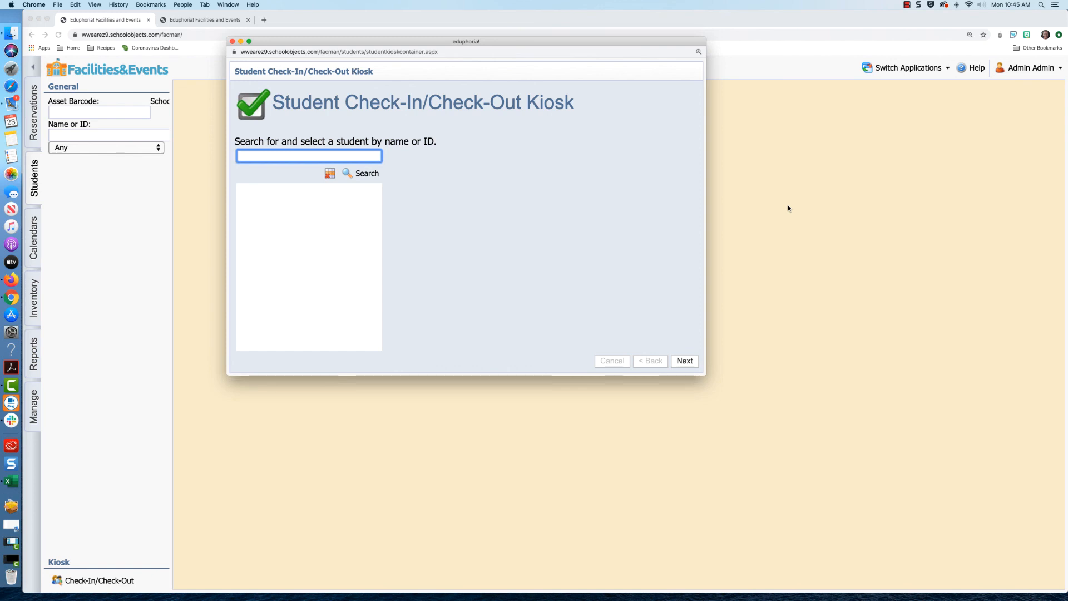
left_click(232, 42)
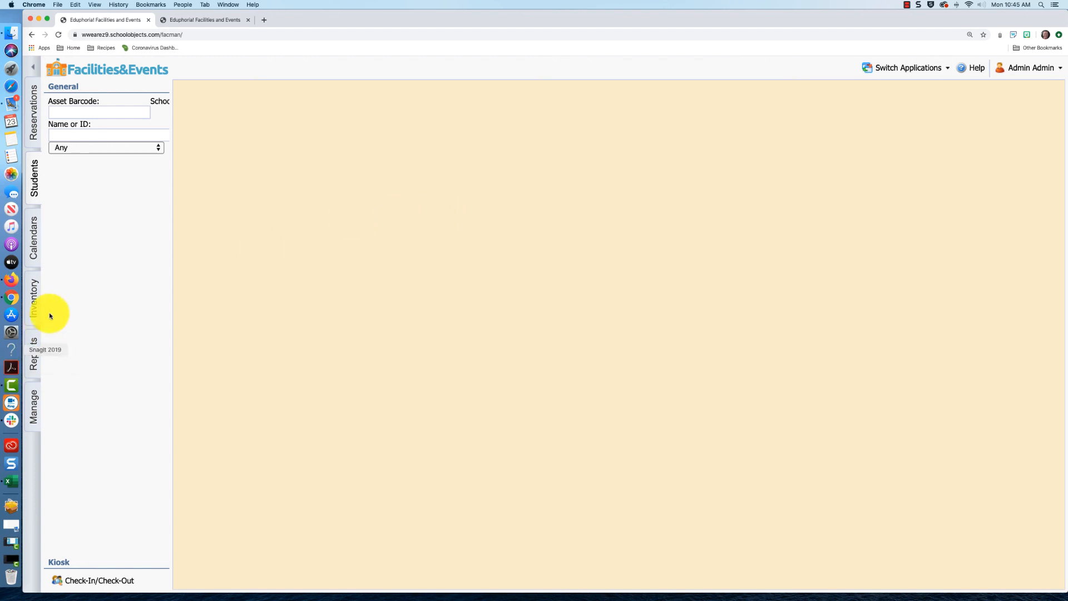
- Open asset 717's journal in Technology Center's Chromebook Checkout room to see its 3/23/2020 check-out entry
left_click(34, 298)
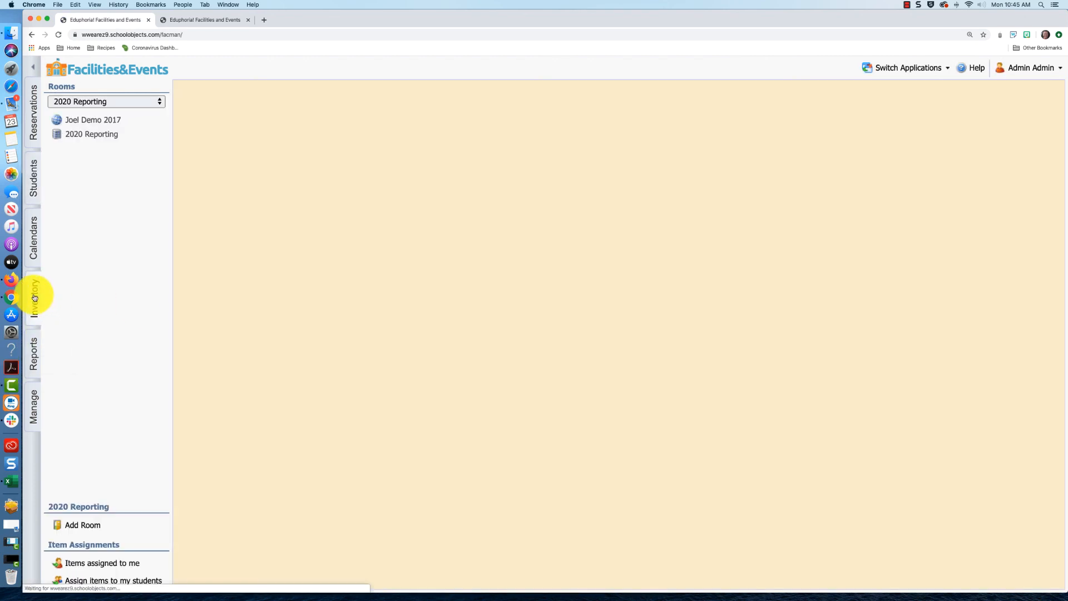
left_click(148, 105)
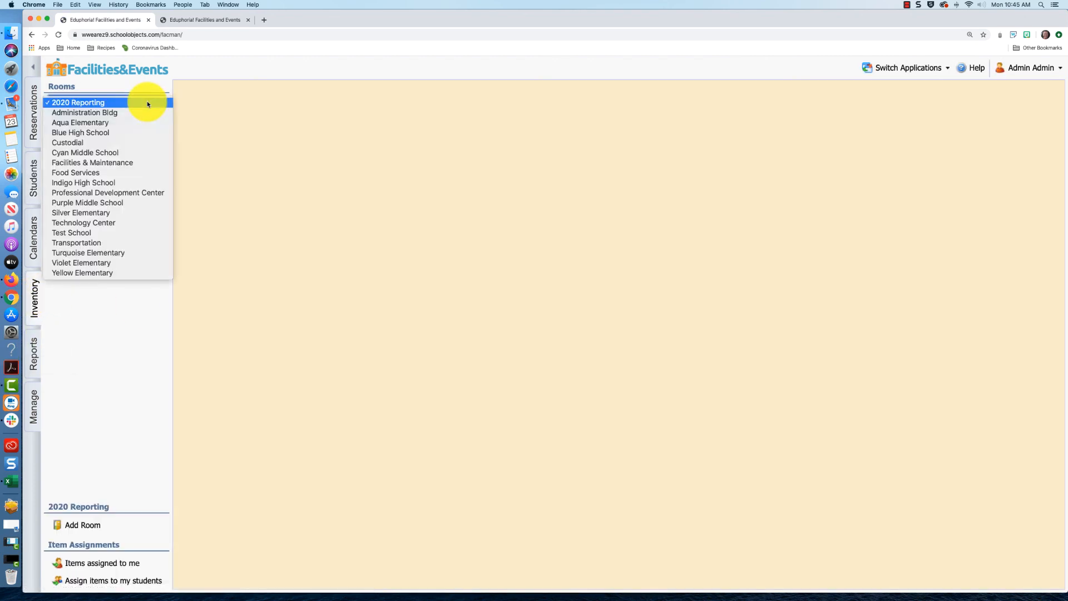
left_click(141, 220)
scroll(115, 261, "down", 3)
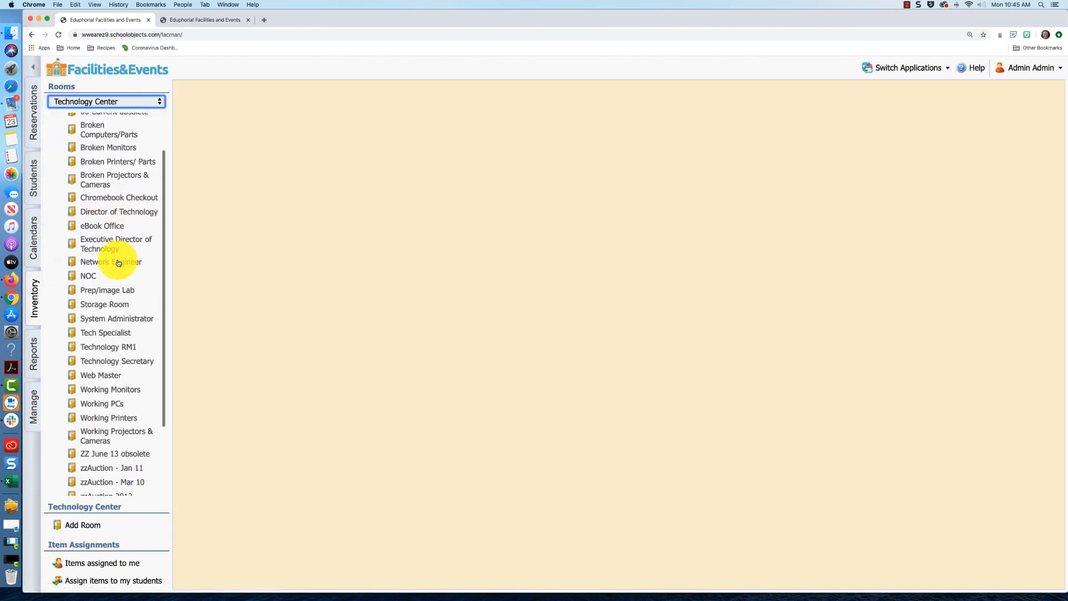
left_click(96, 211)
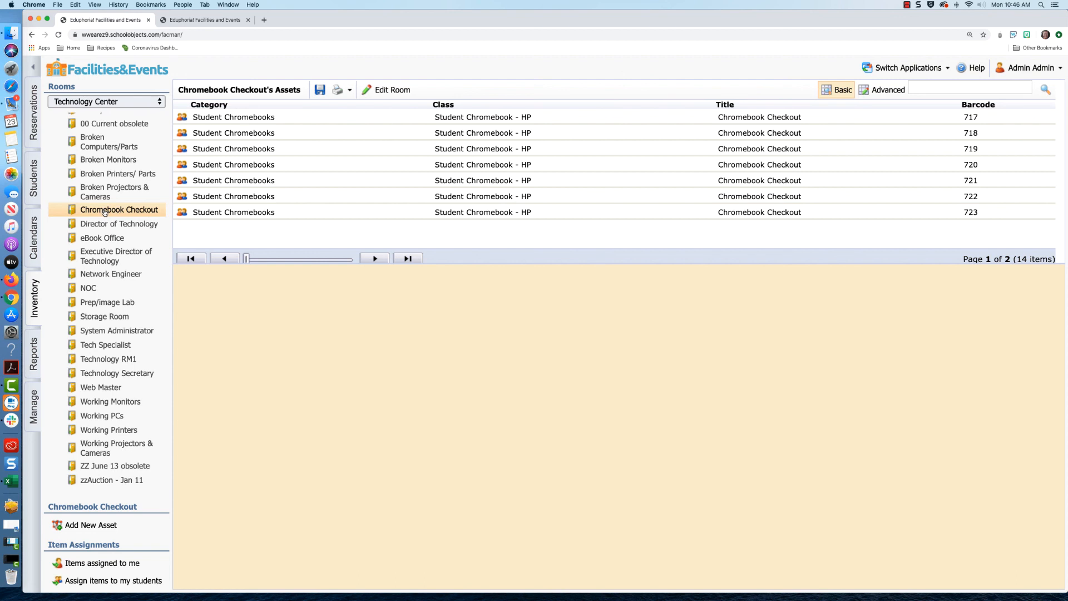
left_click(441, 118)
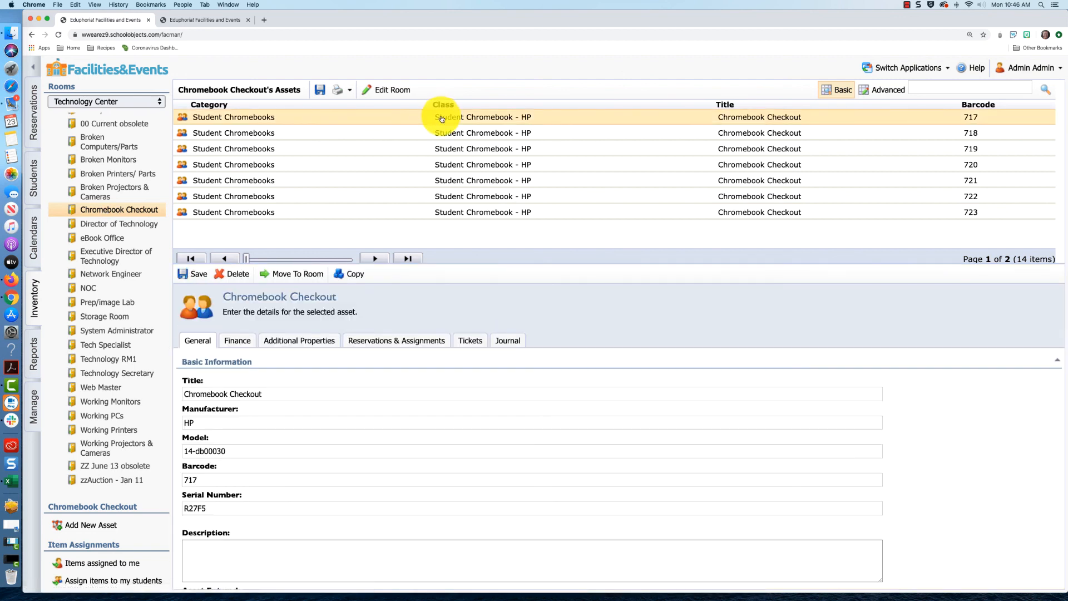
left_click(511, 346)
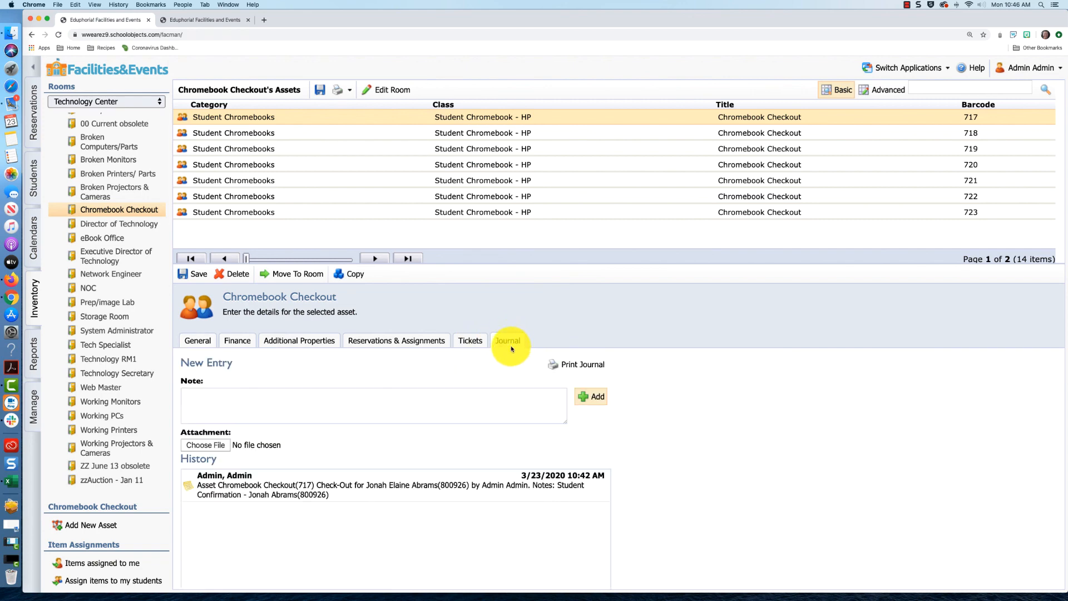